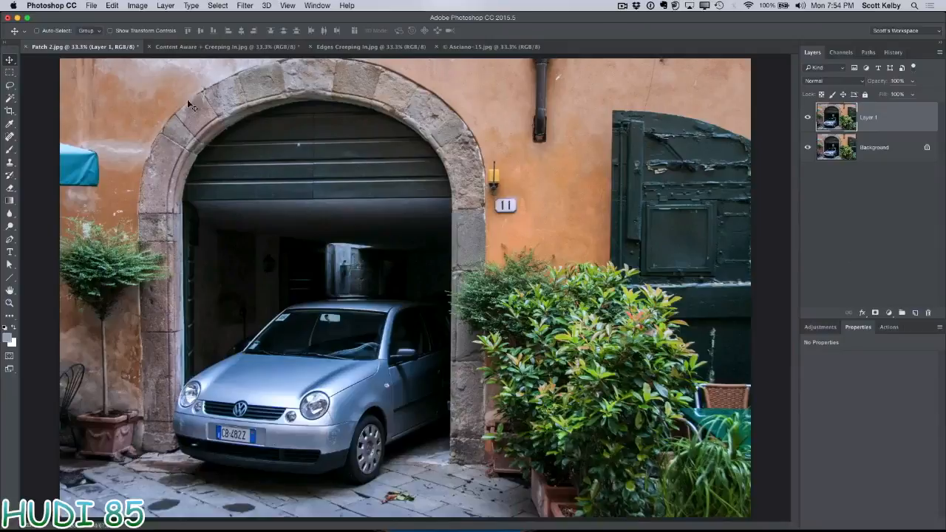
Remove the teal awning at the photo's left edge with a rectangular selection and a Content-Aware fill, and deselect.
{"action": "left_click", "coordinate": [10, 72]}
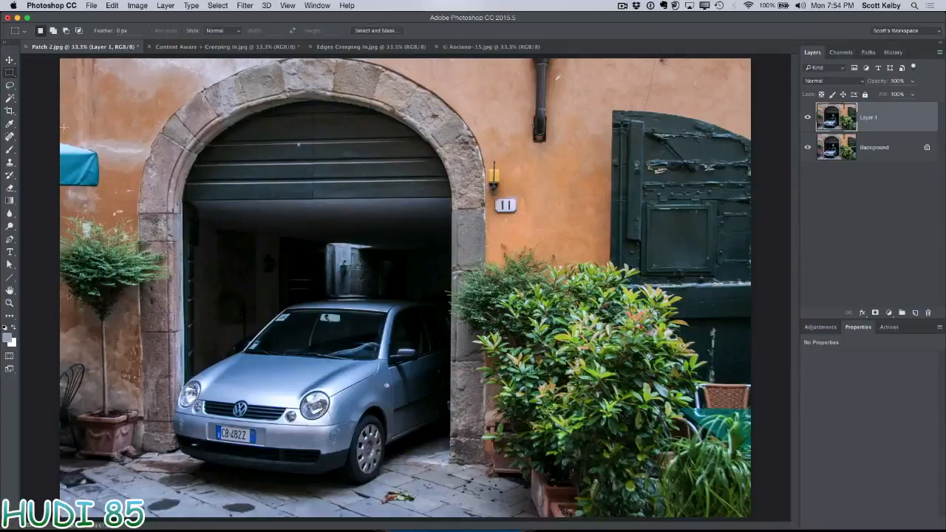
{"action": "left_click_drag", "start_coordinate": [55, 128], "coordinate": [102, 203]}
{"action": "left_click", "coordinate": [112, 5]}
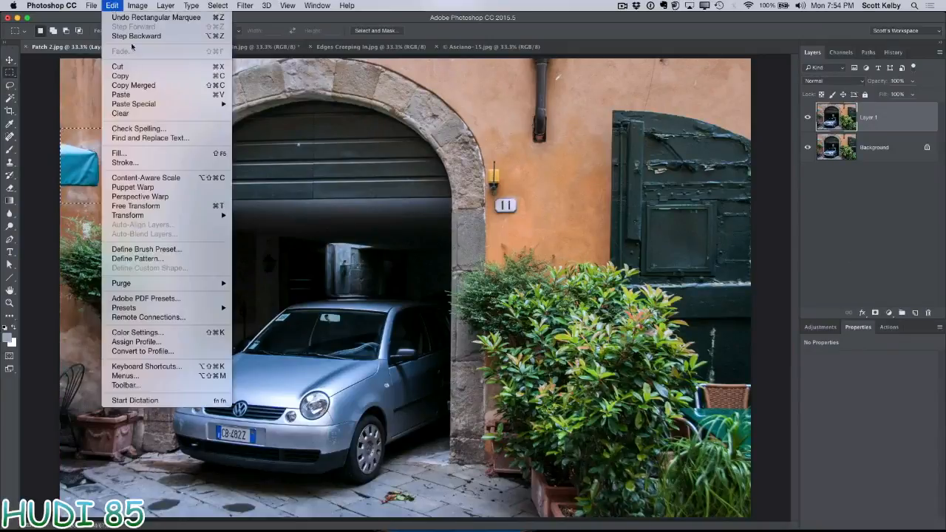
{"action": "left_click", "coordinate": [120, 153]}
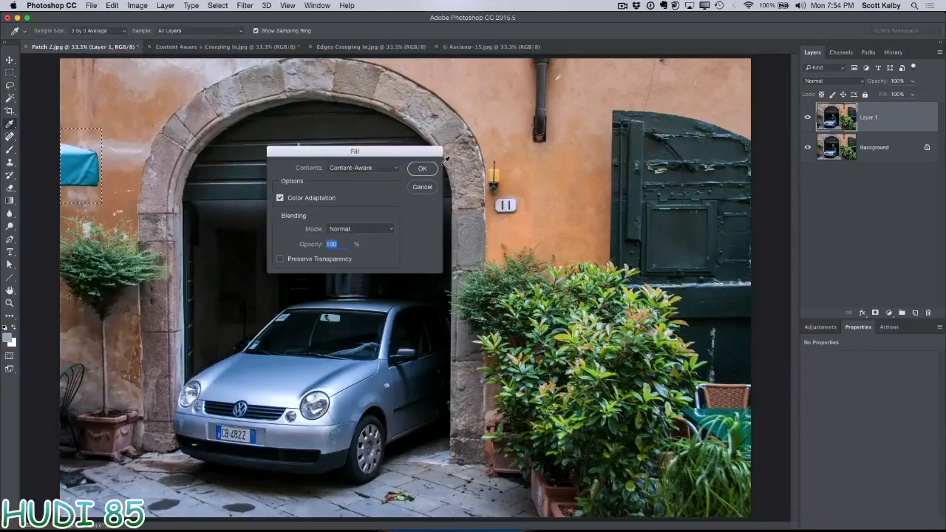
{"action": "left_click", "coordinate": [421, 170]}
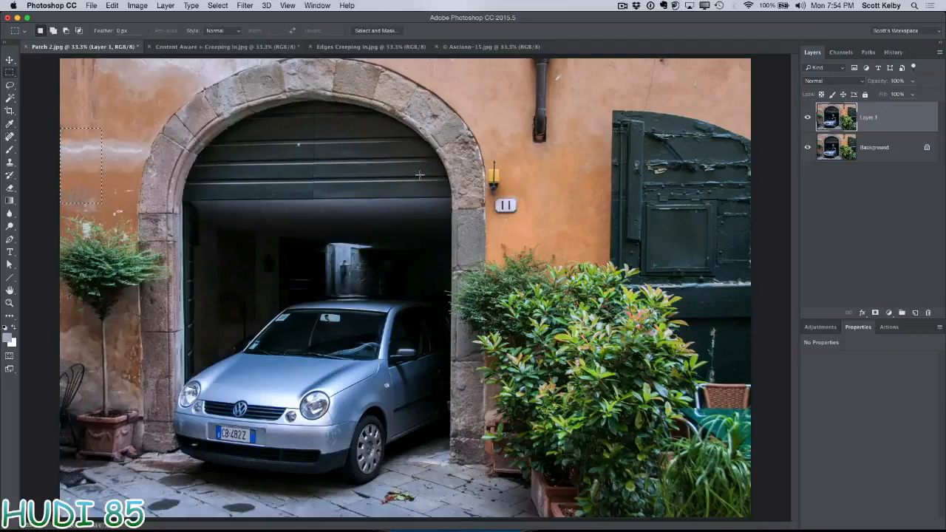
{"action": "key", "text": "super+d"}
Remove the drainpipe from the wall above the doorway's right side with a Content-Aware fill, and deselect.
{"action": "left_click_drag", "start_coordinate": [519, 59], "coordinate": [561, 154]}
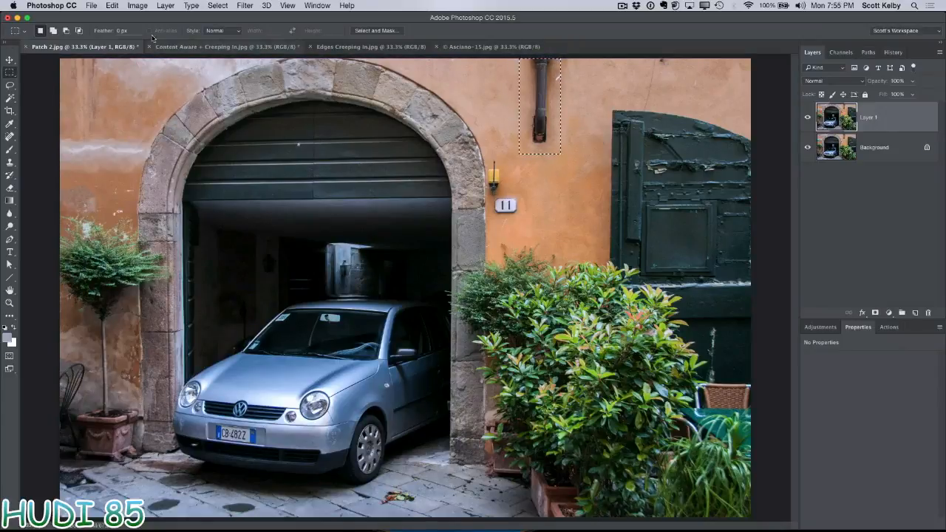
{"action": "left_click", "coordinate": [112, 6]}
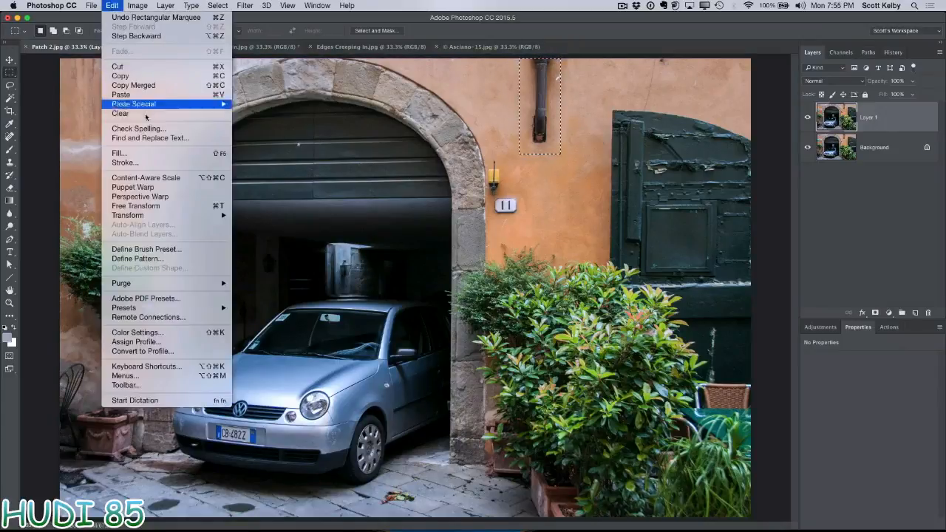
{"action": "left_click", "coordinate": [153, 155]}
{"action": "key", "text": "Return"}
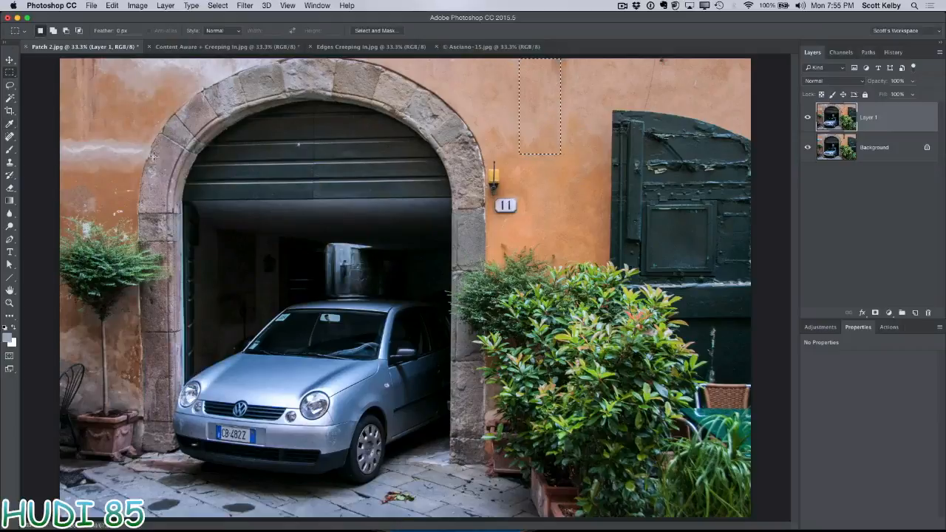
{"action": "key", "text": "super+d"}
Paint out the wall crack above the green shutter and the metal chair behind the potted tree with a smaller Spot Healing Brush.
{"action": "left_click_drag", "start_coordinate": [10, 136], "coordinate": [42, 139]}
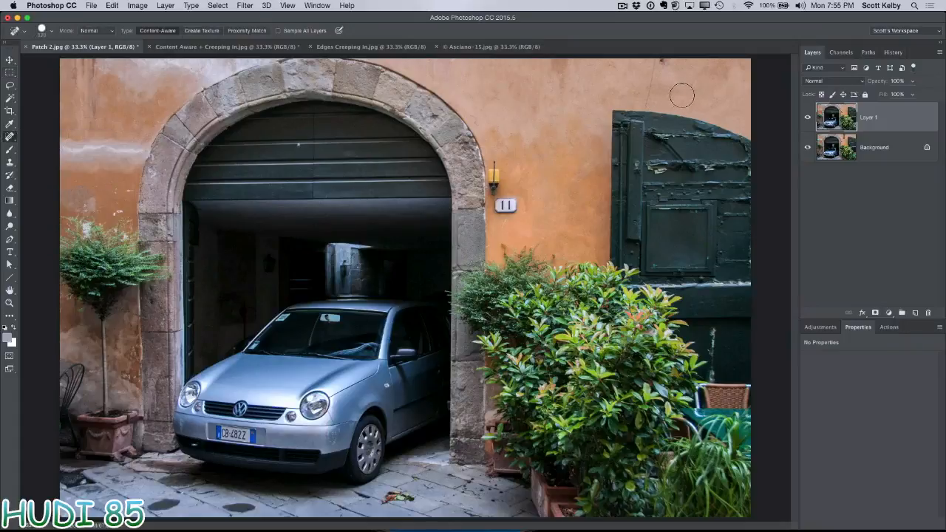
{"action": "key", "text": "bracketleft"}
{"action": "key", "text": "bracketleft"}
{"action": "key", "text": "bracketleft"}
{"action": "left_click_drag", "start_coordinate": [647, 105], "coordinate": [662, 63]}
{"action": "mouse_move", "coordinate": [61, 380]}
{"action": "left_mouse_down"}
{"action": "mouse_move", "coordinate": [65, 407]}
{"action": "mouse_move", "coordinate": [62, 389]}
{"action": "mouse_move", "coordinate": [64, 421]}
{"action": "mouse_move", "coordinate": [73, 383]}
{"action": "mouse_move", "coordinate": [96, 401]}
{"action": "mouse_move", "coordinate": [82, 368]}
{"action": "mouse_move", "coordinate": [67, 400]}
{"action": "left_mouse_up"}
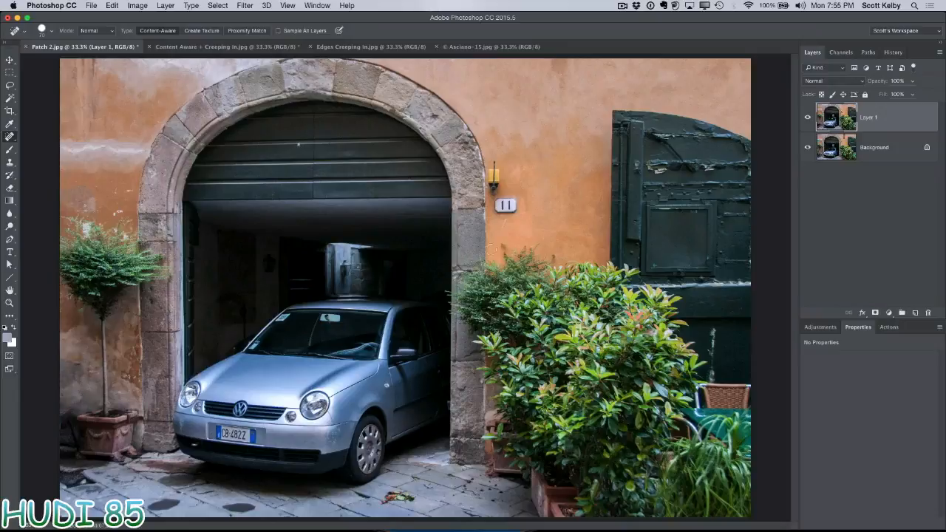
Try to remove the yellow wall lamp above the house number with the Spot Healing Brush, and undo the strokes.
{"action": "left_click_drag", "start_coordinate": [494, 188], "coordinate": [494, 189]}
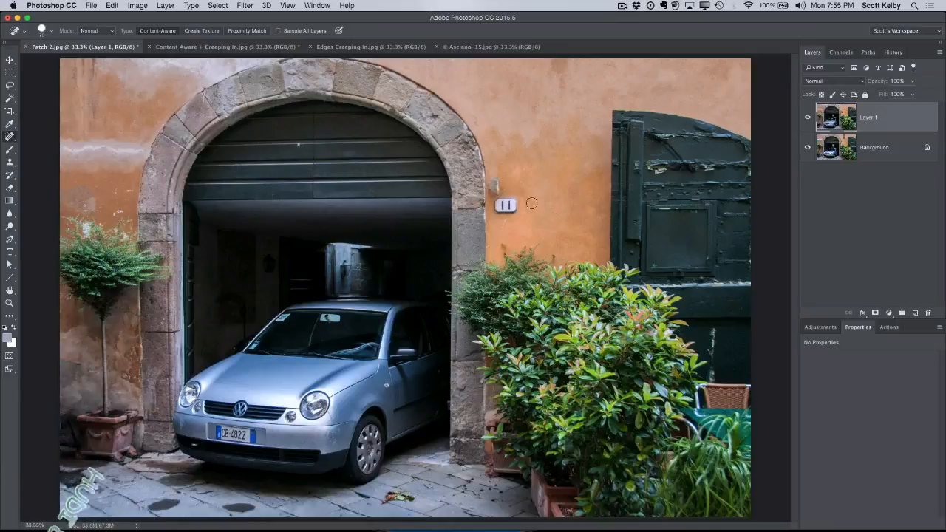
{"action": "left_click_drag", "start_coordinate": [496, 190], "coordinate": [494, 176]}
{"action": "key", "text": "super+z"}
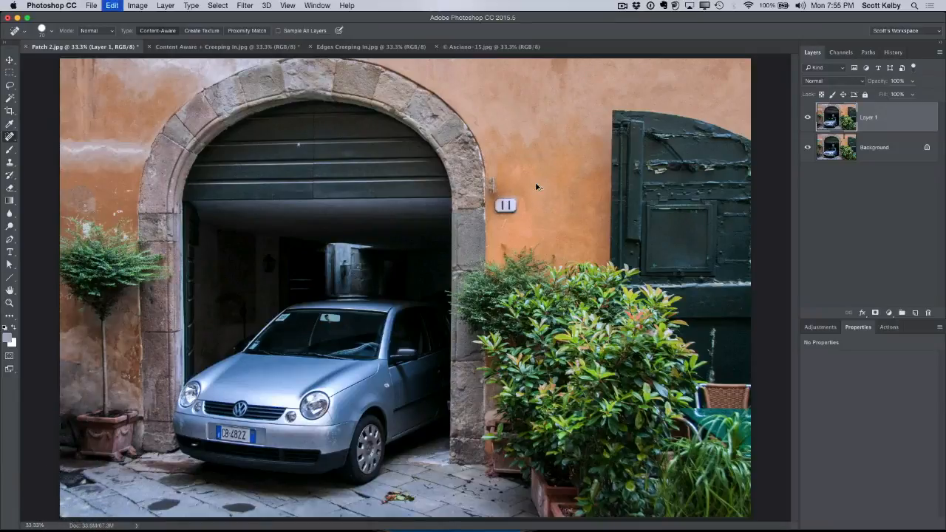
{"action": "key", "text": "super+z"}
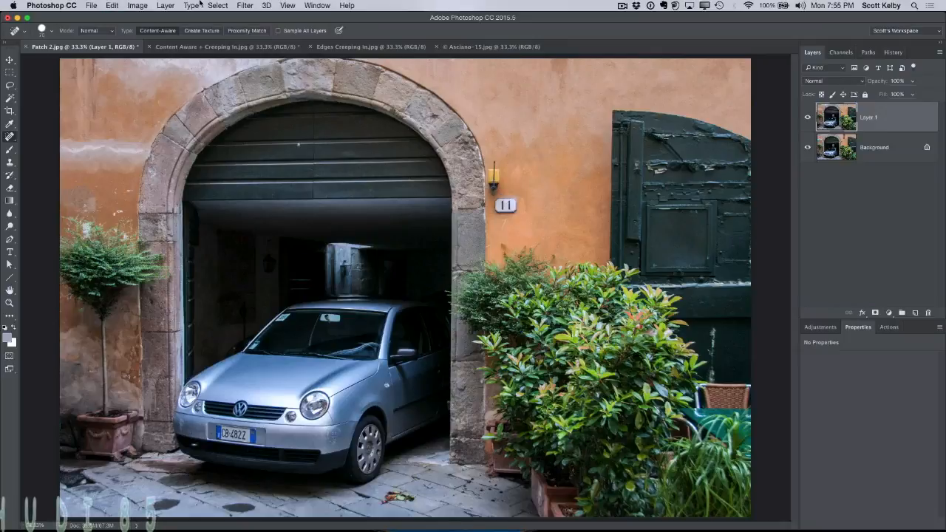
{"action": "left_click", "coordinate": [111, 5]}
{"action": "left_click", "coordinate": [120, 28]}
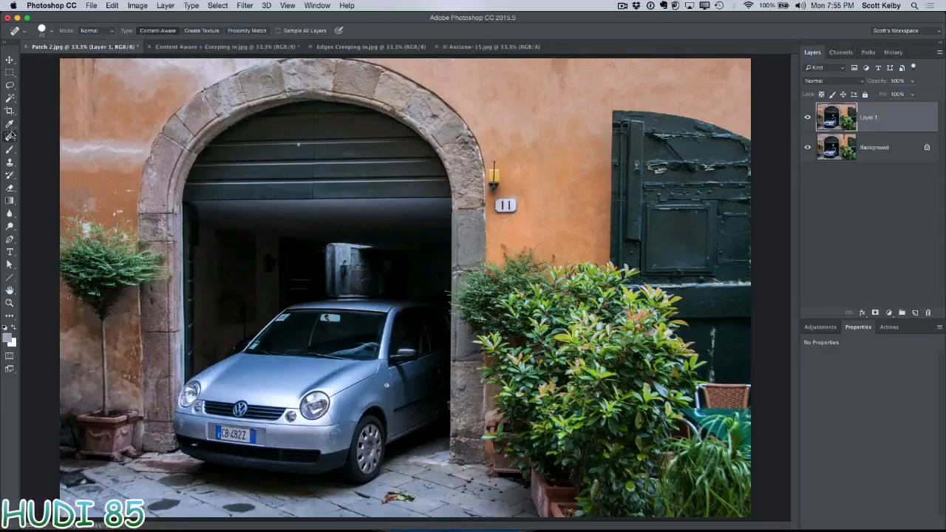
Outline the yellow wall lamp with the Patch tool, keeping the stone arch and house number outside the selection.
{"action": "scroll", "coordinate": [562, 147], "scroll_direction": "up", "scroll_amount": 2}
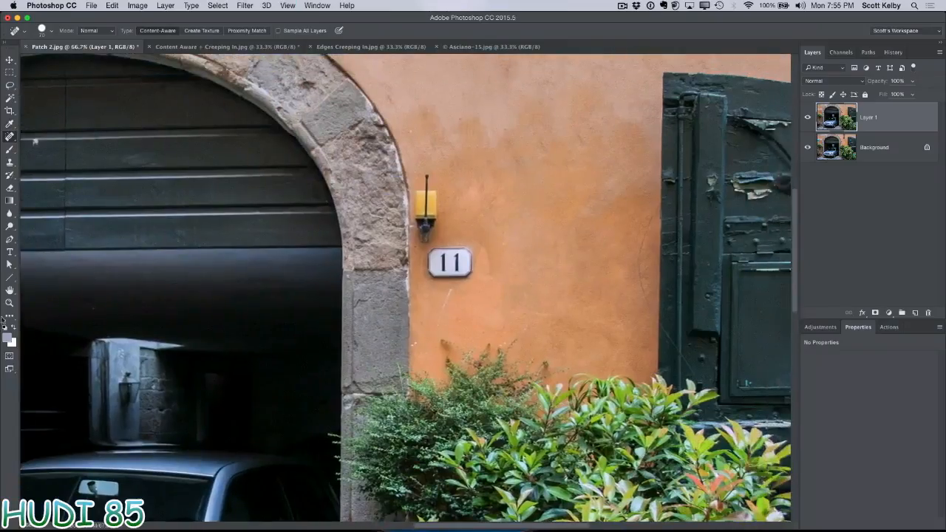
{"action": "mouse_move", "coordinate": [10, 138]}
{"action": "left_mouse_down"}
{"action": "mouse_move", "coordinate": [44, 136]}
{"action": "mouse_move", "coordinate": [52, 154]}
{"action": "left_mouse_up"}
{"action": "left_click_drag", "start_coordinate": [440, 210], "coordinate": [441, 225]}
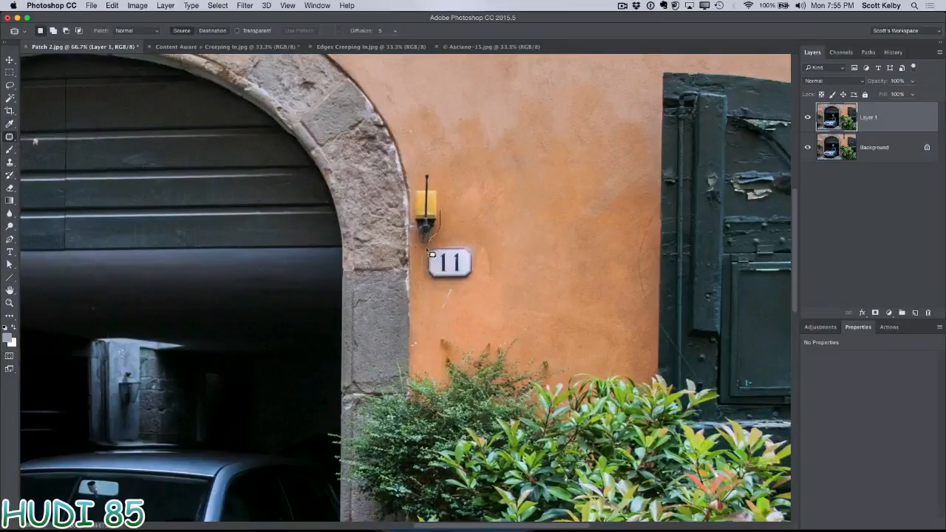
{"action": "left_click_drag", "start_coordinate": [418, 257], "coordinate": [420, 257]}
{"action": "mouse_move", "coordinate": [441, 223]}
{"action": "left_mouse_down"}
{"action": "mouse_move", "coordinate": [417, 250]}
{"action": "mouse_move", "coordinate": [415, 219]}
{"action": "left_mouse_up"}
Try patching the lamp with clean wall from its right side, and undo back to the lamp selection.
{"action": "mouse_move", "coordinate": [420, 178]}
{"action": "left_mouse_down"}
{"action": "mouse_move", "coordinate": [449, 207]}
{"action": "mouse_move", "coordinate": [493, 166]}
{"action": "left_mouse_up"}
{"action": "key", "text": "super+d"}
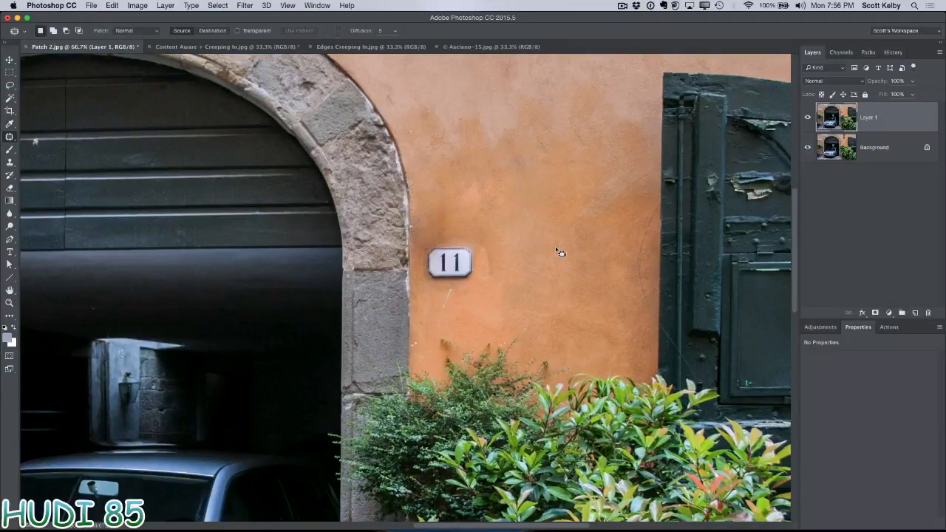
{"action": "key", "text": "alt+super+z"}
{"action": "key", "text": "alt+super+z"}
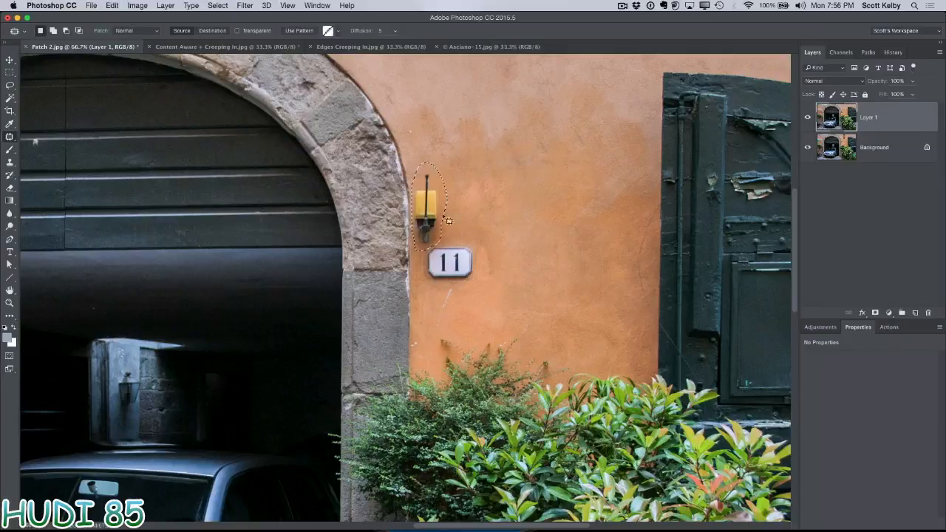
Patch the lamp with the clean wall area directly above it, and deselect.
{"action": "left_click_drag", "start_coordinate": [430, 198], "coordinate": [431, 117]}
{"action": "key", "text": "super+d"}
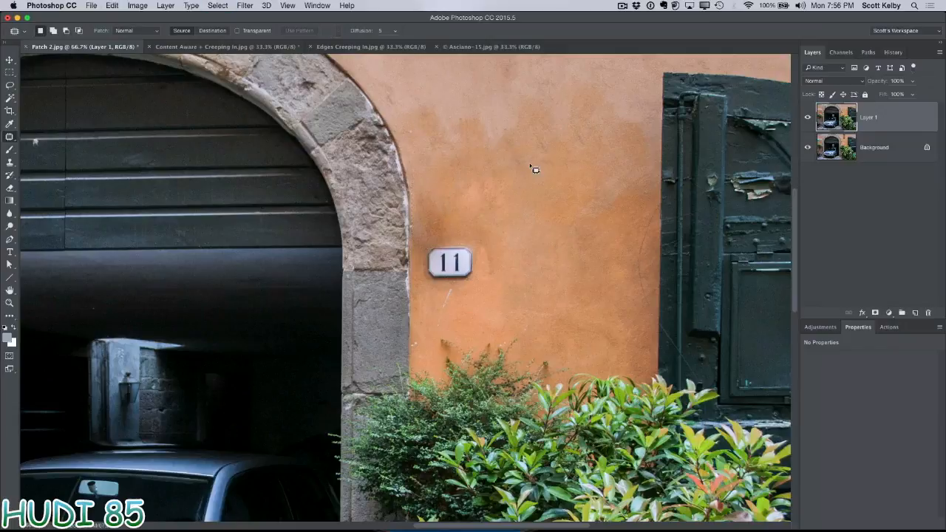
{"action": "key", "text": "super+0"}
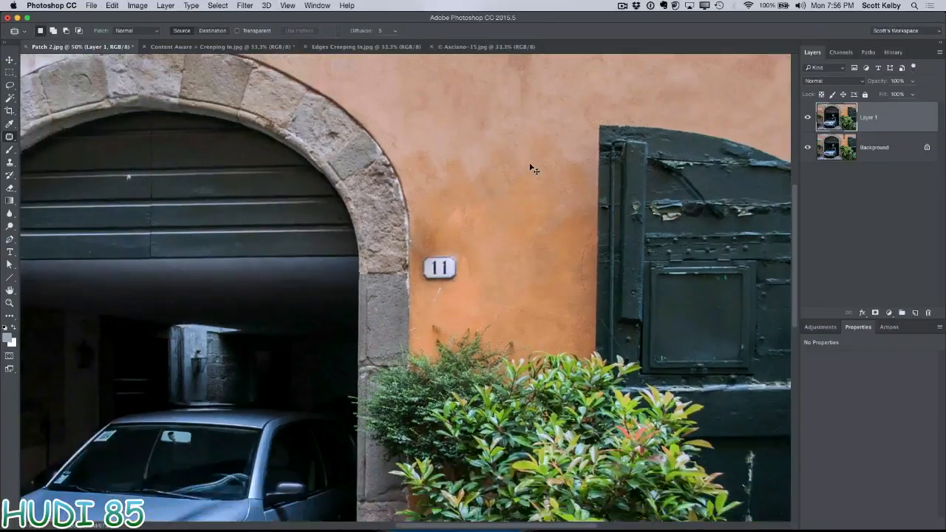
Sample the light background color of the car's license plate with the Eyedropper.
{"action": "key", "text": "super+equal"}
{"action": "key", "text": "super+equal"}
{"action": "key", "text": "super+equal"}
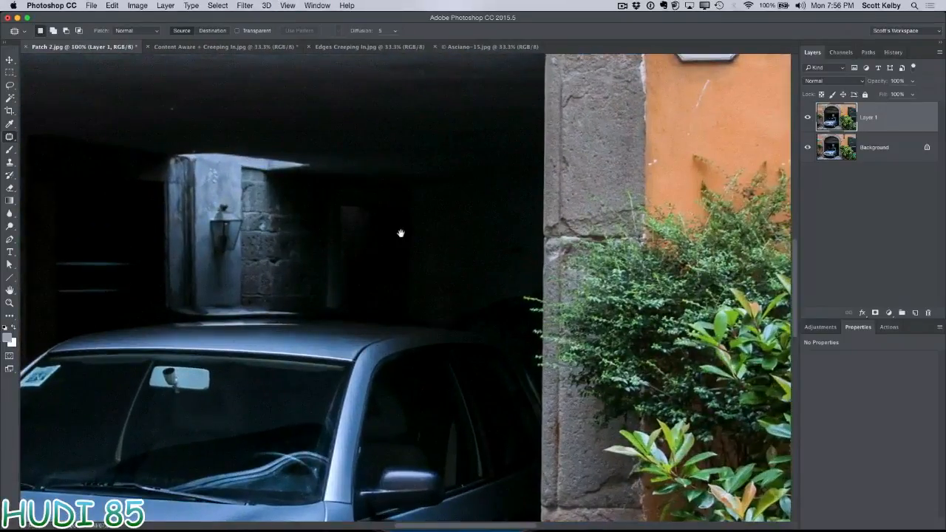
{"action": "left_click_drag", "start_coordinate": [233, 406], "coordinate": [549, 192]}
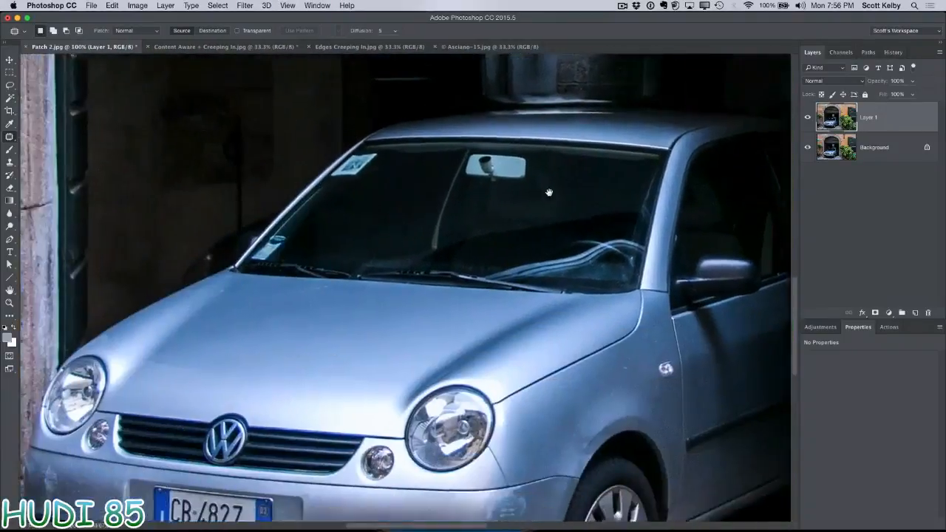
{"action": "left_click_drag", "start_coordinate": [402, 310], "coordinate": [525, 165]}
{"action": "key", "text": "super+equal"}
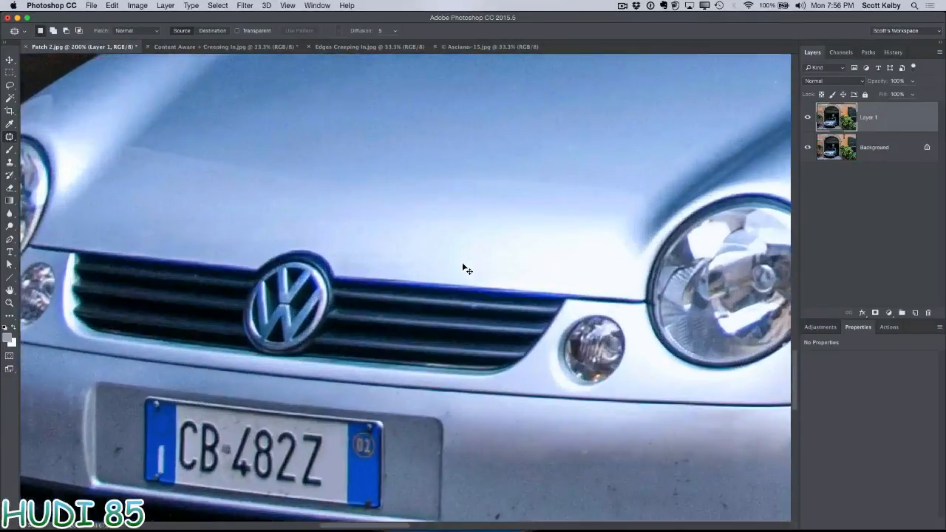
{"action": "left_click_drag", "start_coordinate": [393, 317], "coordinate": [481, 198]}
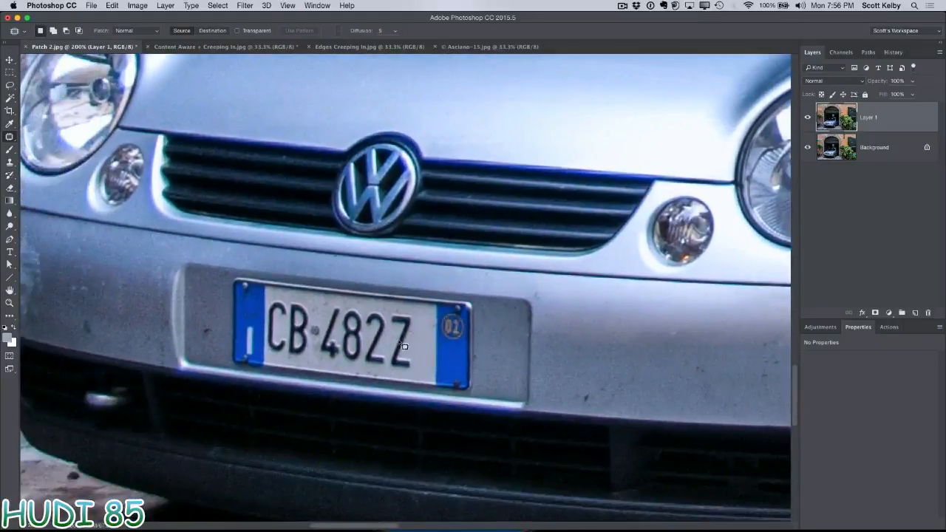
{"action": "left_click", "coordinate": [9, 148]}
{"action": "left_click", "coordinate": [9, 125]}
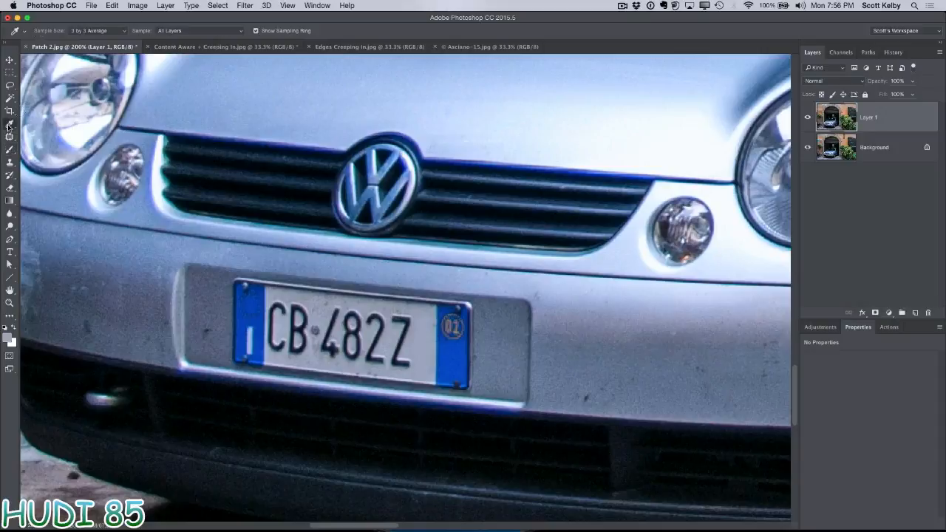
{"action": "left_click", "coordinate": [384, 345]}
Add a new layer and paint over the last character on the license plate with the sampled color.
{"action": "left_click", "coordinate": [915, 312]}
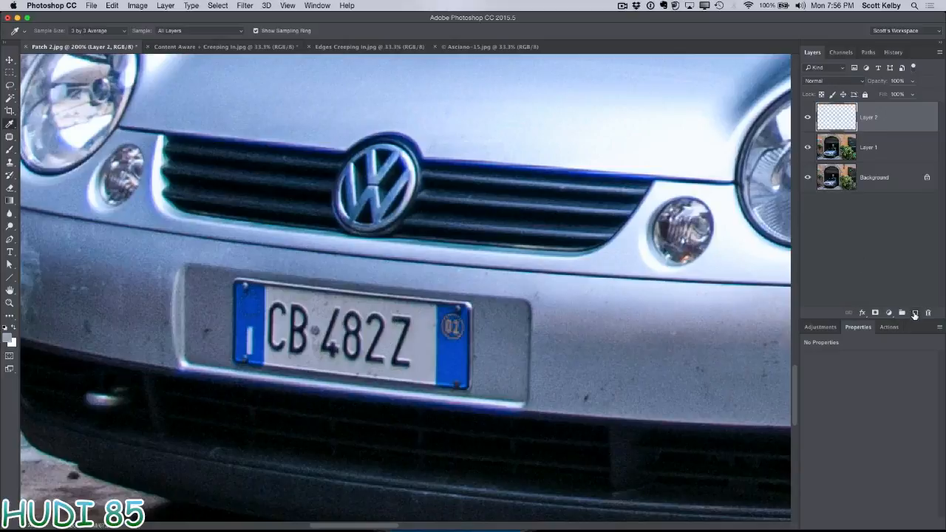
{"action": "left_click", "coordinate": [9, 151]}
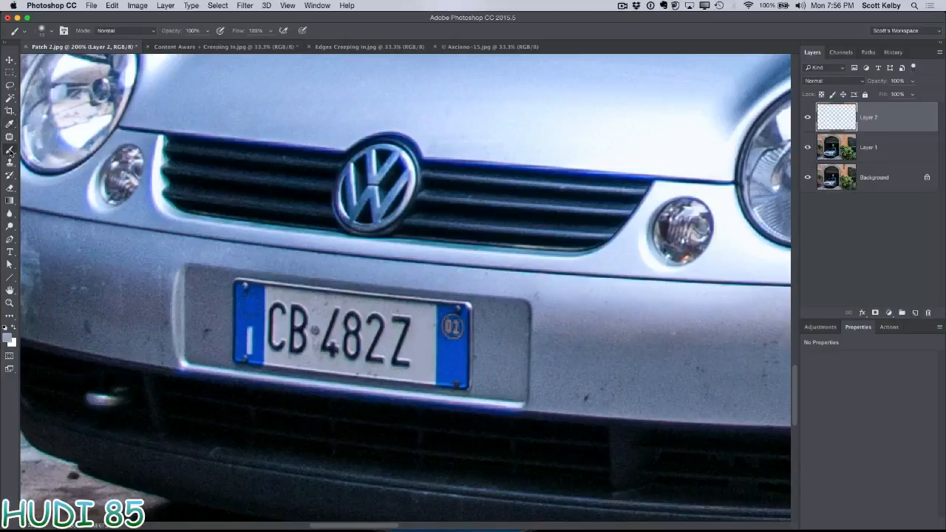
{"action": "scroll", "coordinate": [397, 313], "scroll_direction": "down", "scroll_amount": 2}
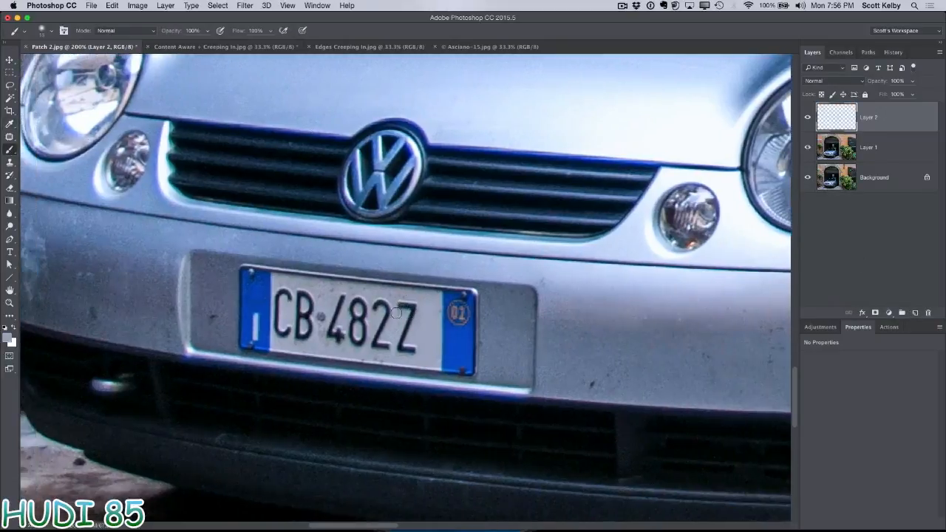
{"action": "left_click_drag", "start_coordinate": [382, 304], "coordinate": [391, 307]}
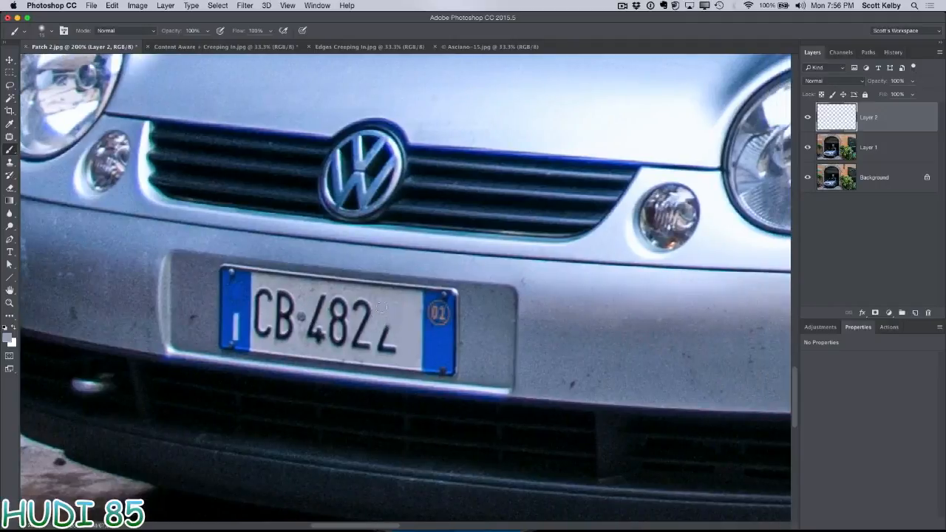
{"action": "left_click_drag", "start_coordinate": [385, 348], "coordinate": [389, 348]}
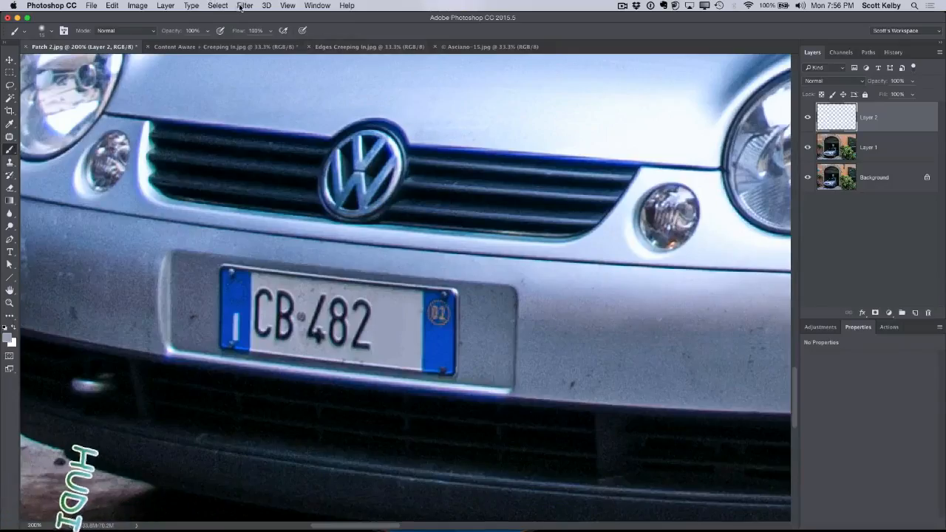
Add 1.9% Gaussian, monochromatic noise to the painted plate cover with the Add Noise filter.
{"action": "left_click", "coordinate": [244, 6]}
{"action": "mouse_move", "coordinate": [345, 152]}
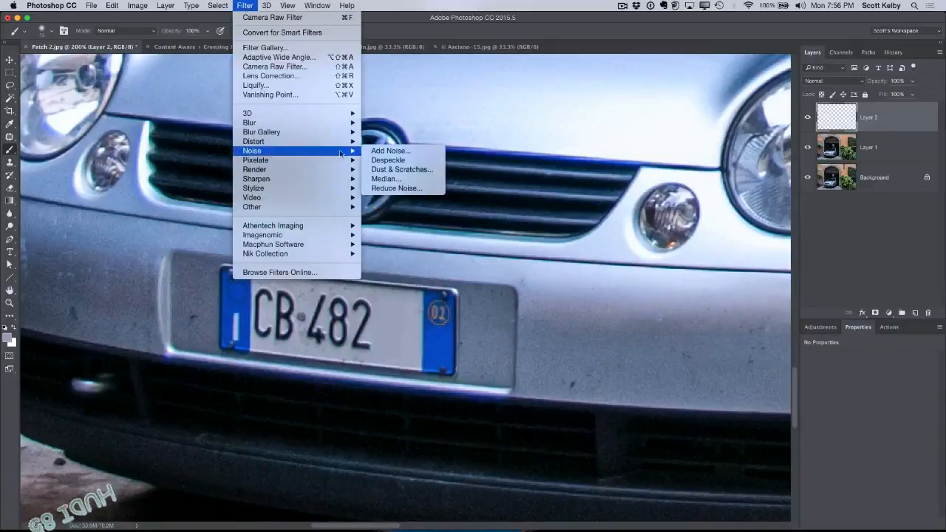
{"action": "left_click", "coordinate": [376, 151]}
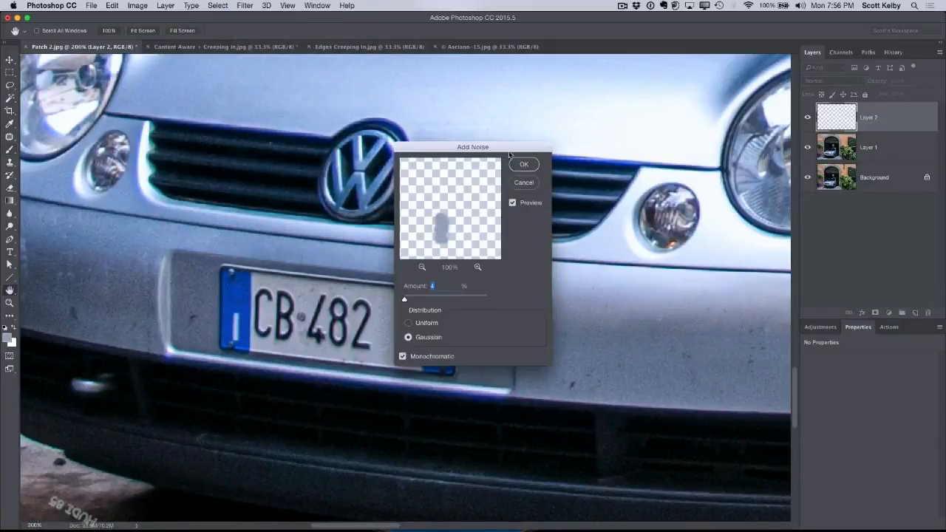
{"action": "left_click_drag", "start_coordinate": [517, 147], "coordinate": [614, 144]}
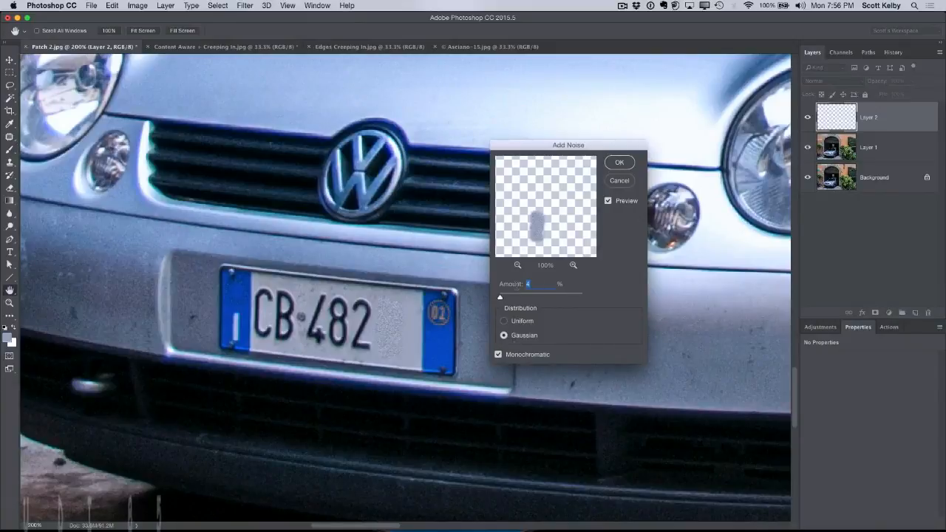
{"action": "left_click", "coordinate": [517, 288]}
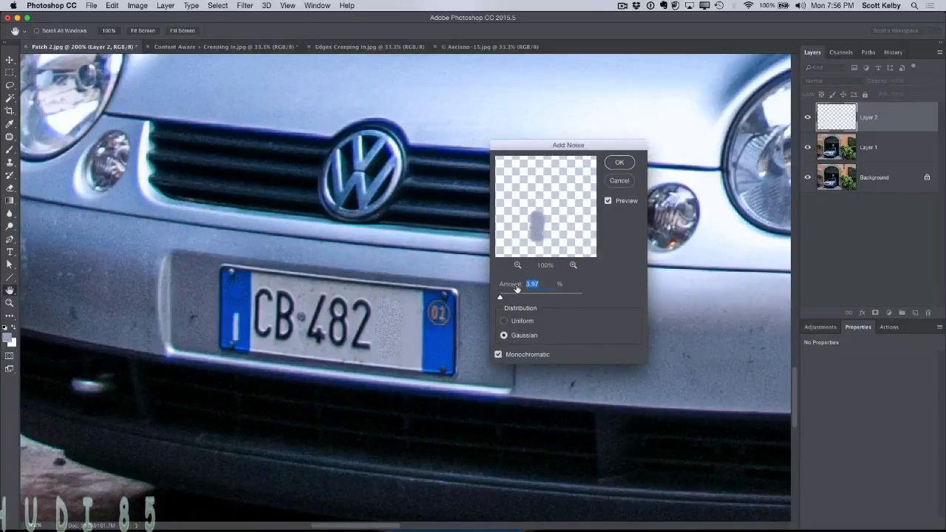
{"action": "key", "text": "Down"}
{"action": "key", "text": "Down"}
{"action": "key", "text": "Down"}
{"action": "key", "text": "Down"}
{"action": "key", "text": "Down"}
{"action": "key", "text": "Down"}
{"action": "key", "text": "Down"}
{"action": "key", "text": "Down"}
{"action": "key", "text": "Down"}
{"action": "key", "text": "Down"}
{"action": "key", "text": "Down"}
{"action": "key", "text": "Down"}
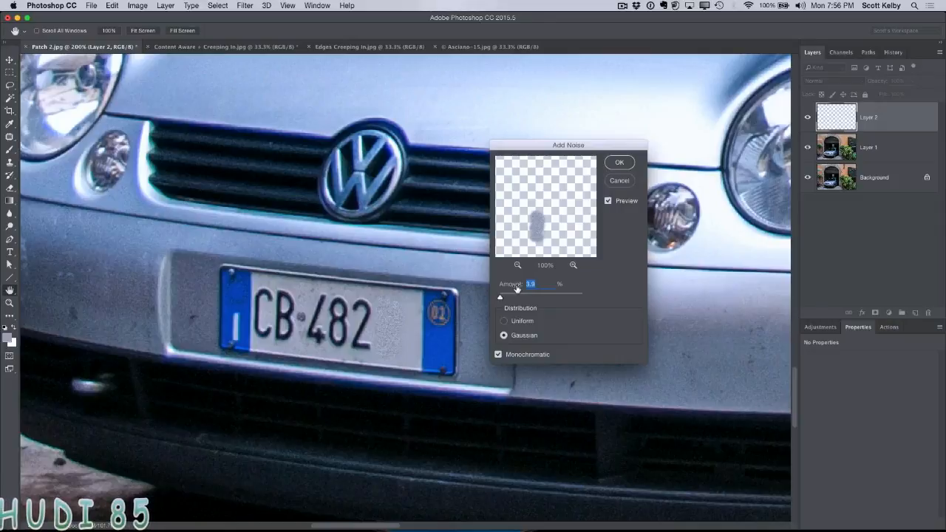
{"action": "key", "text": "Down"}
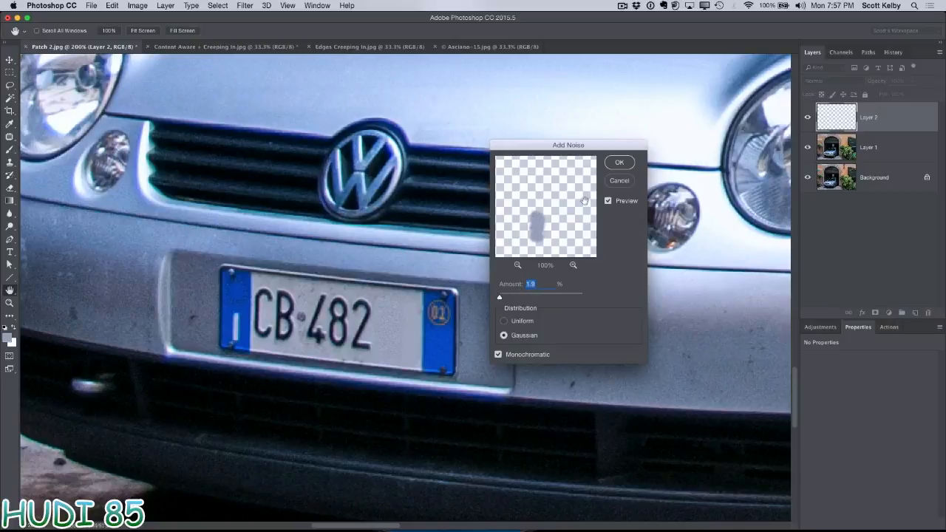
{"action": "left_click", "coordinate": [618, 163]}
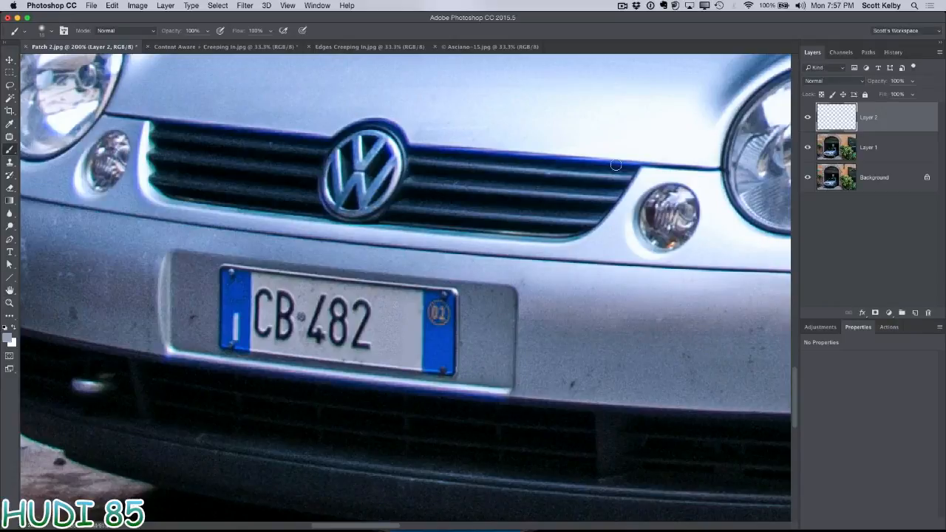
Merge the plate cover layer down into the retouched photo layer beneath it.
{"action": "key", "text": "super+minus"}
{"action": "key", "text": "super+minus"}
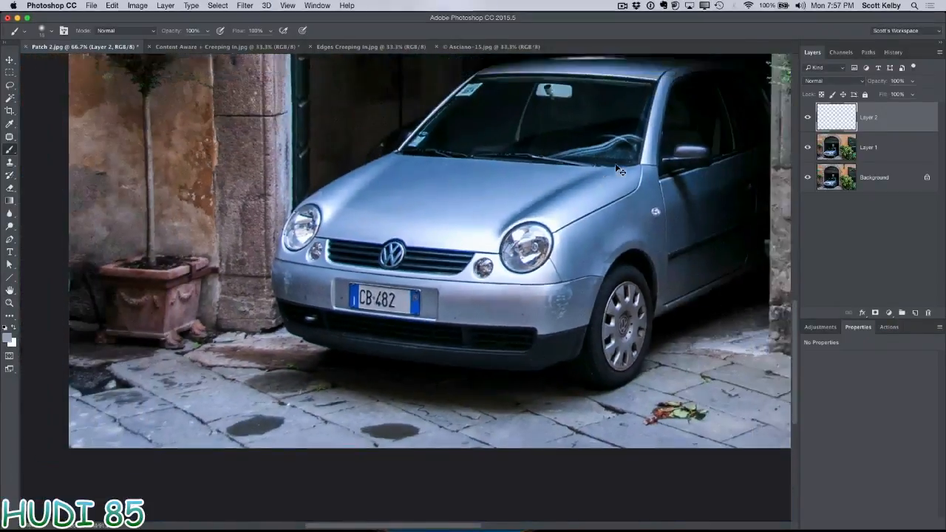
{"action": "key", "text": "super+minus"}
{"action": "key", "text": "super+minus"}
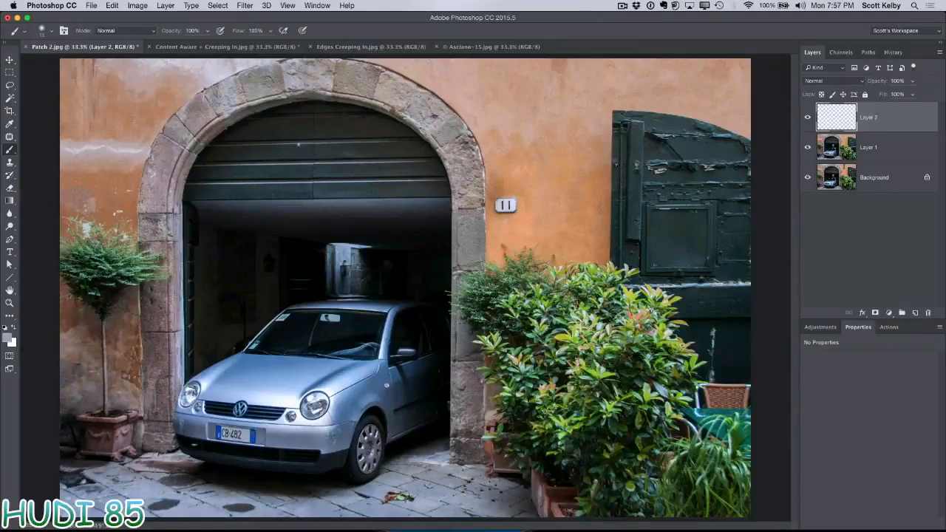
{"action": "key", "text": "Delete"}
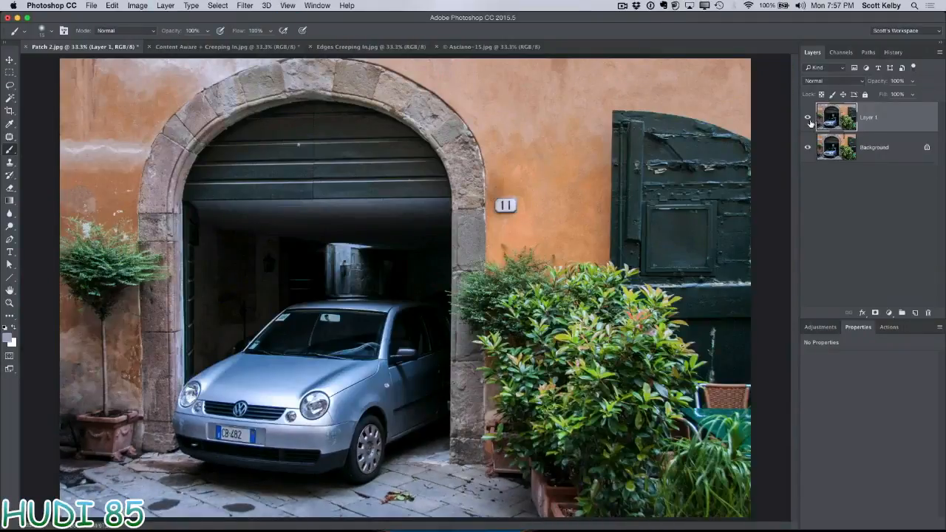
Compare the photo before and after retouching by hiding and showing the retouched layer several times.
{"action": "left_click", "coordinate": [808, 124]}
{"action": "left_click", "coordinate": [808, 122]}
{"action": "left_click", "coordinate": [808, 122]}
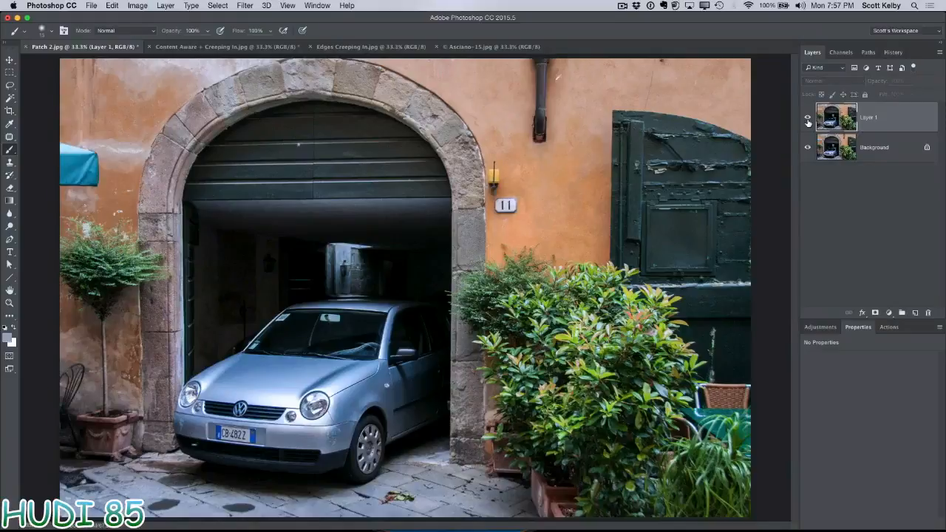
{"action": "left_click", "coordinate": [808, 122]}
{"action": "left_click", "coordinate": [808, 122]}
{"action": "left_click", "coordinate": [808, 122]}
{"action": "left_click", "coordinate": [808, 122]}
{"action": "left_click", "coordinate": [808, 122]}
{"action": "left_click", "coordinate": [808, 122]}
{"action": "left_click", "coordinate": [809, 122]}
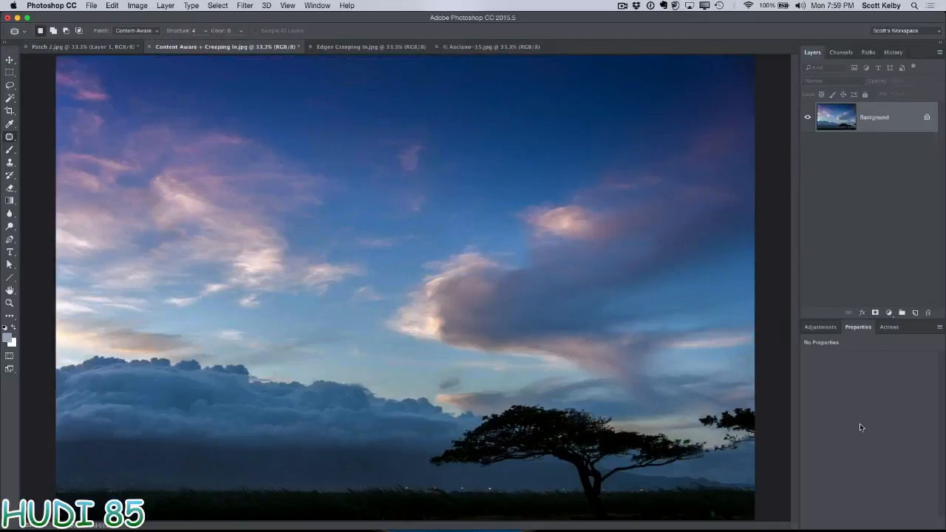
Remove the four orange lights along the grass line to the left of the tree with the content-aware Spot Healing Brush.
{"action": "key", "text": "super+equal"}
{"action": "key", "text": "super+equal"}
{"action": "key", "text": "super+equal"}
{"action": "left_click_drag", "start_coordinate": [569, 358], "coordinate": [569, 346]}
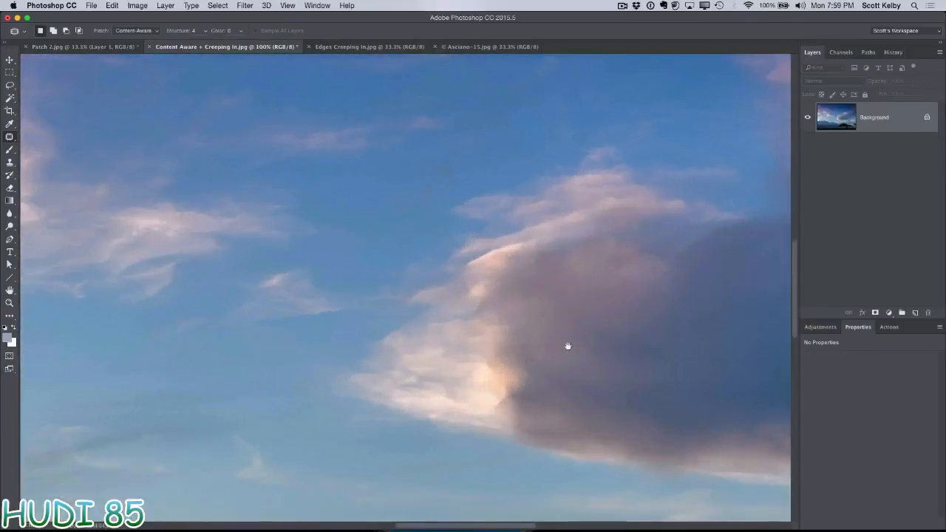
{"action": "scroll", "coordinate": [569, 346], "scroll_direction": "down", "scroll_amount": 10}
{"action": "scroll", "coordinate": [555, 334], "scroll_direction": "right", "scroll_amount": 2}
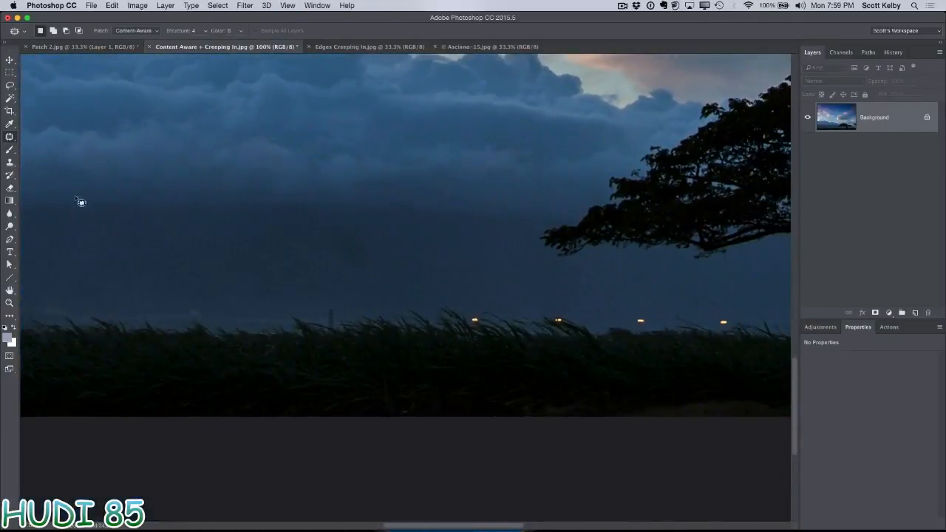
{"action": "right_click", "coordinate": [9, 137]}
{"action": "left_click", "coordinate": [55, 135]}
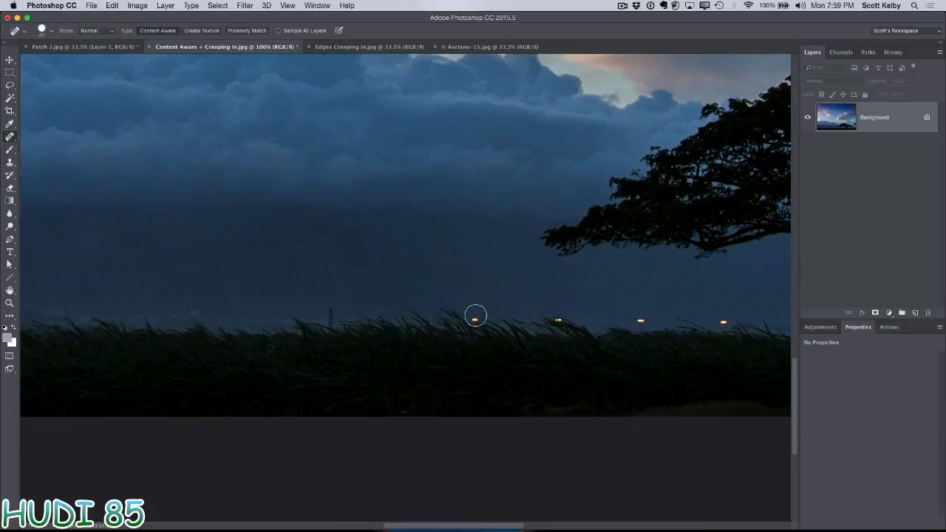
{"action": "left_click", "coordinate": [475, 318]}
{"action": "left_click", "coordinate": [556, 319]}
{"action": "left_click", "coordinate": [641, 321]}
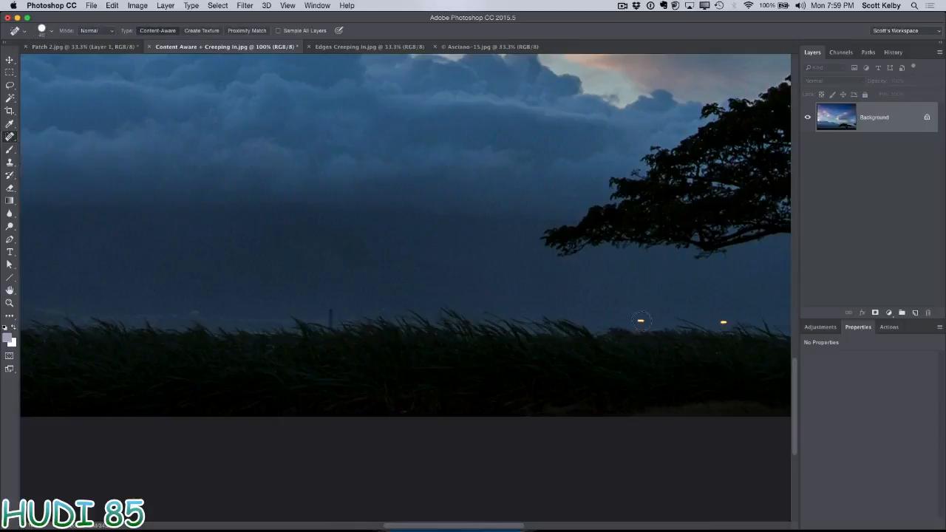
{"action": "scroll", "coordinate": [624, 387], "scroll_direction": "right", "scroll_amount": 6}
{"action": "left_click", "coordinate": [447, 325]}
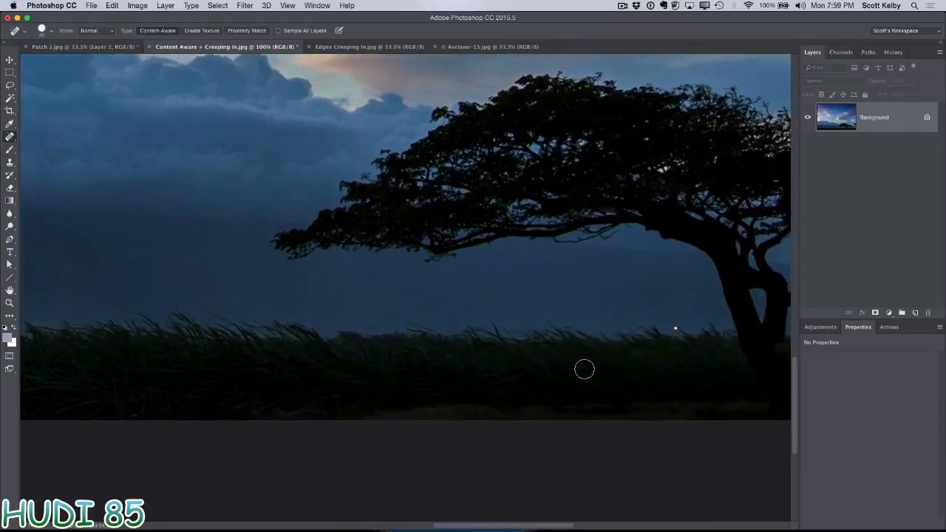
Heal away the remaining small bright lights along the grass on both sides of the tree trunk.
{"action": "left_click_drag", "start_coordinate": [584, 369], "coordinate": [403, 370]}
{"action": "left_click", "coordinate": [480, 328]}
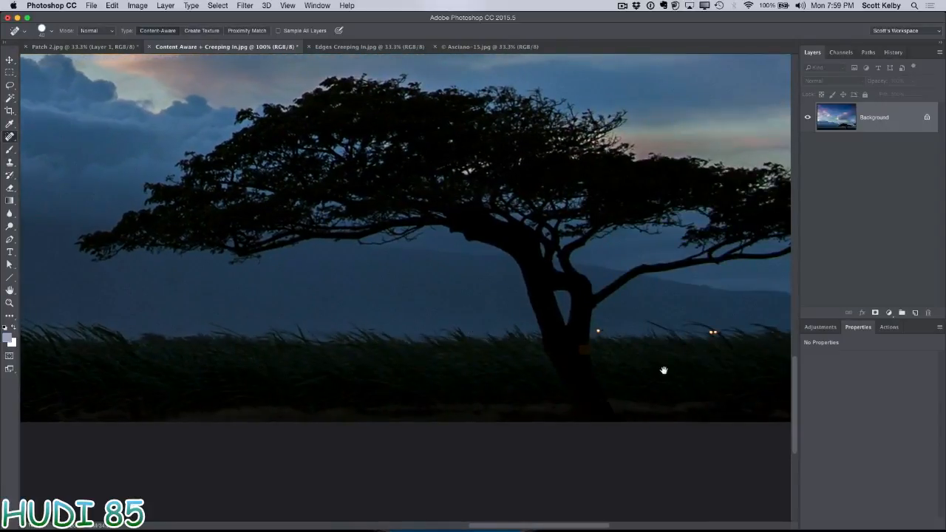
{"action": "left_click_drag", "start_coordinate": [664, 369], "coordinate": [530, 357]}
{"action": "left_click", "coordinate": [464, 329]}
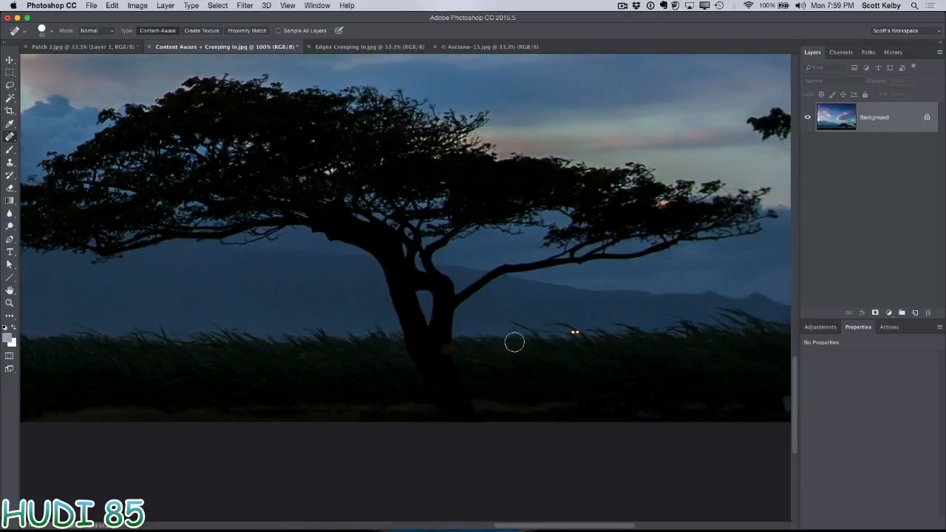
{"action": "left_click", "coordinate": [575, 332]}
Heal away the dark speck above the hills and the thin lower branch at the photo's right edge.
{"action": "left_click_drag", "start_coordinate": [673, 369], "coordinate": [433, 401]}
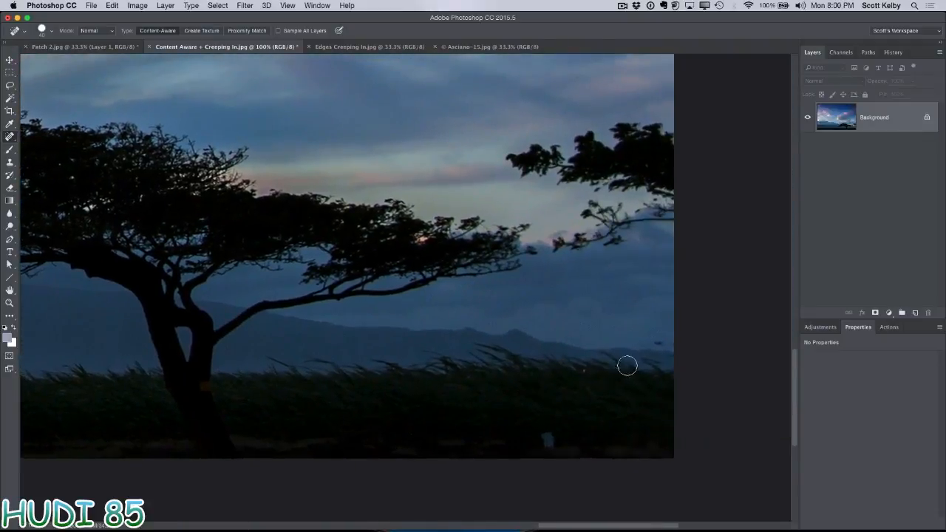
{"action": "left_click", "coordinate": [658, 343]}
{"action": "mouse_move", "coordinate": [554, 247]}
{"action": "left_mouse_down"}
{"action": "mouse_move", "coordinate": [577, 242]}
{"action": "mouse_move", "coordinate": [583, 210]}
{"action": "mouse_move", "coordinate": [618, 212]}
{"action": "mouse_move", "coordinate": [599, 220]}
{"action": "mouse_move", "coordinate": [609, 239]}
{"action": "mouse_move", "coordinate": [632, 217]}
{"action": "mouse_move", "coordinate": [672, 214]}
{"action": "mouse_move", "coordinate": [653, 223]}
{"action": "left_mouse_up"}
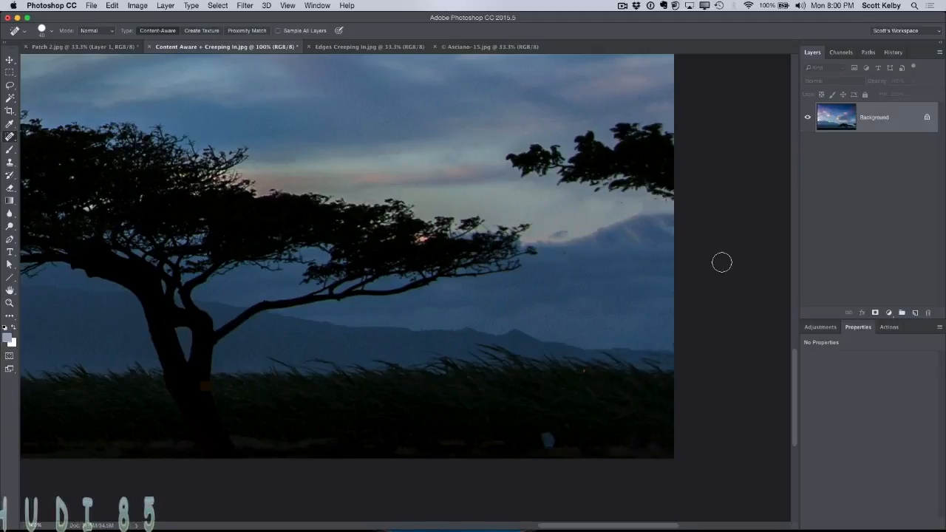
Try removing the large leafy branch at the photo's right edge with the Spot Healing Brush, and undo the attempt.
{"action": "scroll", "coordinate": [720, 332], "scroll_direction": "up", "scroll_amount": 5}
{"action": "mouse_move", "coordinate": [507, 229]}
{"action": "left_mouse_down"}
{"action": "mouse_move", "coordinate": [531, 239]}
{"action": "mouse_move", "coordinate": [521, 242]}
{"action": "mouse_move", "coordinate": [531, 227]}
{"action": "mouse_move", "coordinate": [550, 227]}
{"action": "mouse_move", "coordinate": [557, 238]}
{"action": "mouse_move", "coordinate": [545, 249]}
{"action": "mouse_move", "coordinate": [577, 253]}
{"action": "mouse_move", "coordinate": [585, 249]}
{"action": "mouse_move", "coordinate": [574, 218]}
{"action": "mouse_move", "coordinate": [598, 217]}
{"action": "mouse_move", "coordinate": [583, 256]}
{"action": "mouse_move", "coordinate": [667, 267]}
{"action": "mouse_move", "coordinate": [612, 239]}
{"action": "mouse_move", "coordinate": [608, 219]}
{"action": "mouse_move", "coordinate": [615, 205]}
{"action": "mouse_move", "coordinate": [638, 202]}
{"action": "mouse_move", "coordinate": [671, 220]}
{"action": "left_mouse_up"}
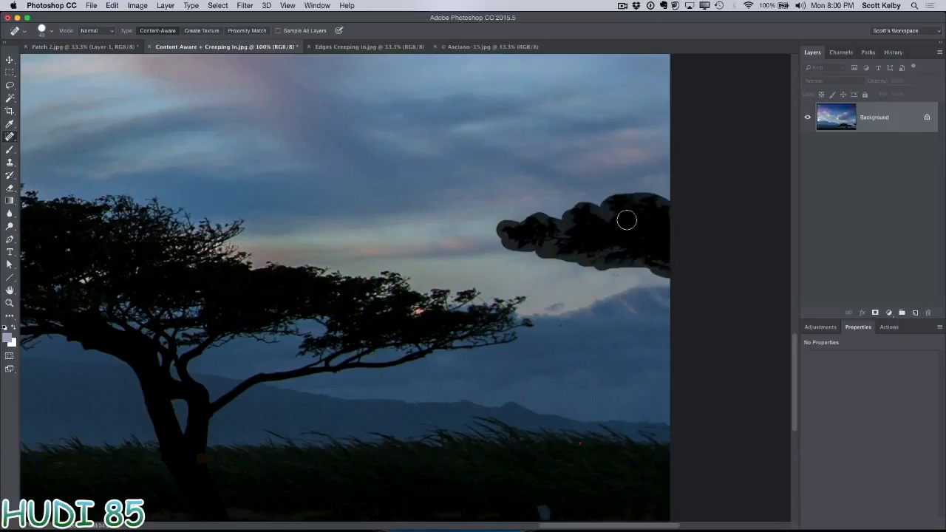
{"action": "left_click_drag", "start_coordinate": [663, 271], "coordinate": [580, 266]}
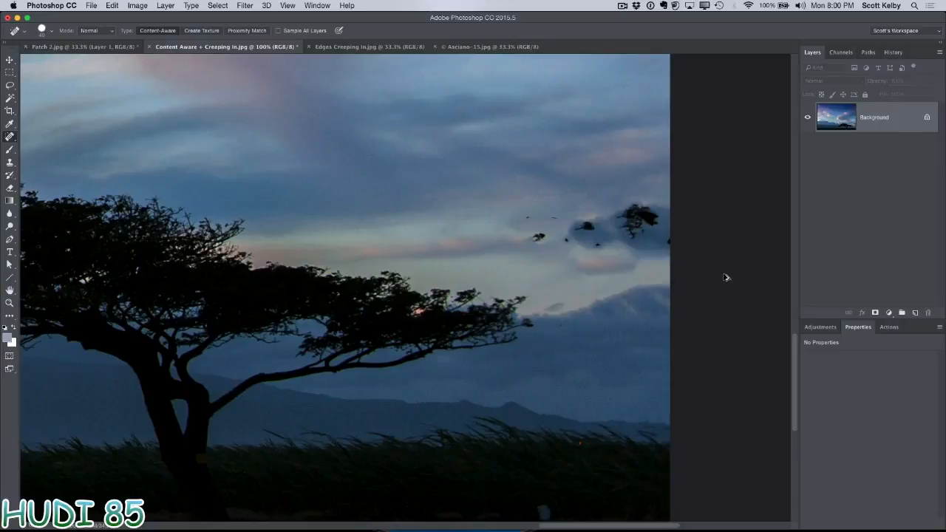
{"action": "key", "text": "super+z"}
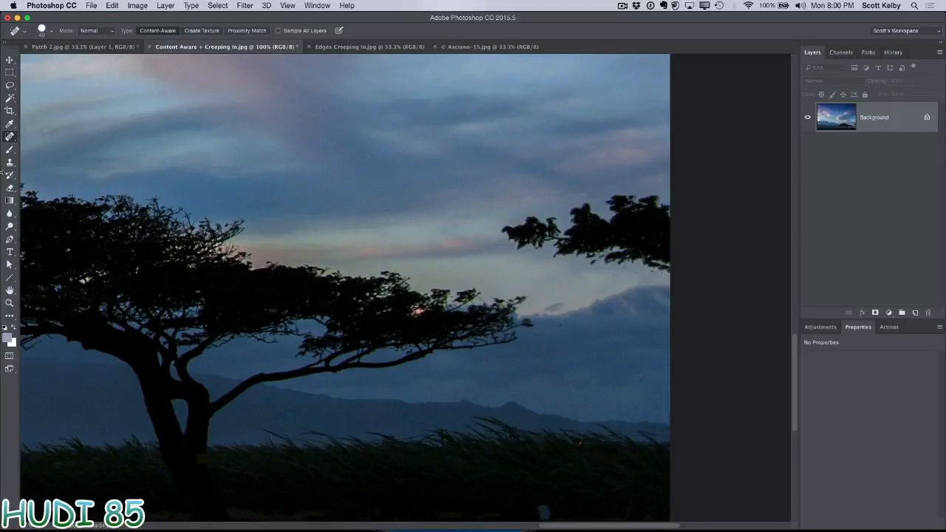
Outline the leafy branch at the photo's right edge with the Patch tool.
{"action": "left_click", "coordinate": [11, 136]}
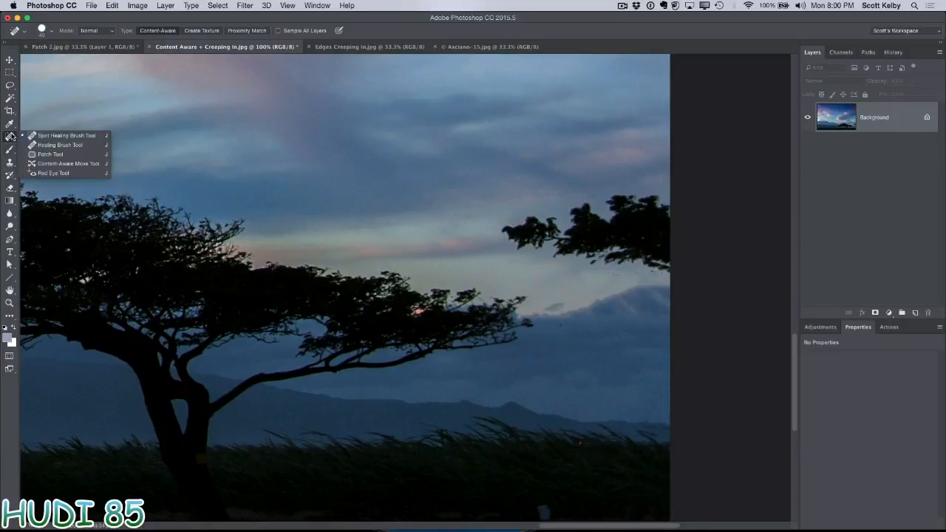
{"action": "left_click", "coordinate": [49, 156]}
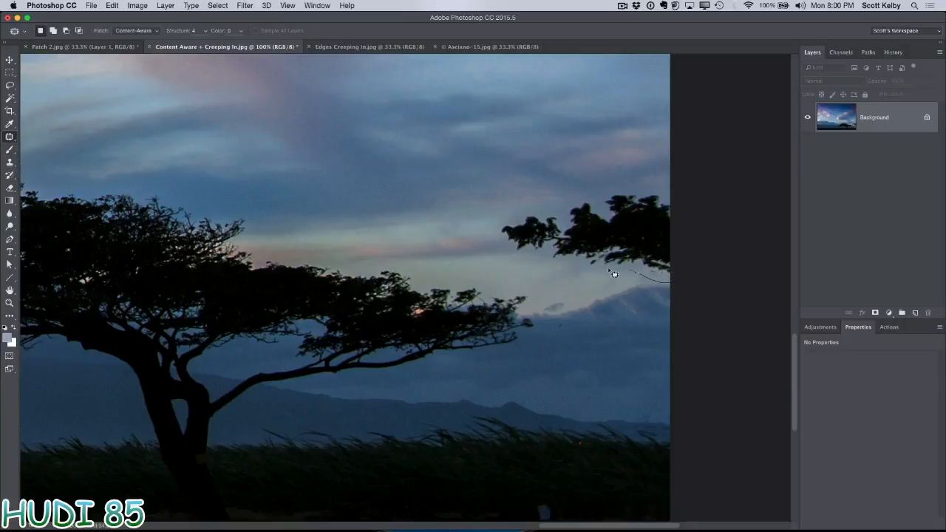
{"action": "left_click_drag", "start_coordinate": [696, 216], "coordinate": [684, 222]}
Try a content-aware patch of the branch using the sky above it, and undo the patch.
{"action": "left_click_drag", "start_coordinate": [627, 211], "coordinate": [624, 98]}
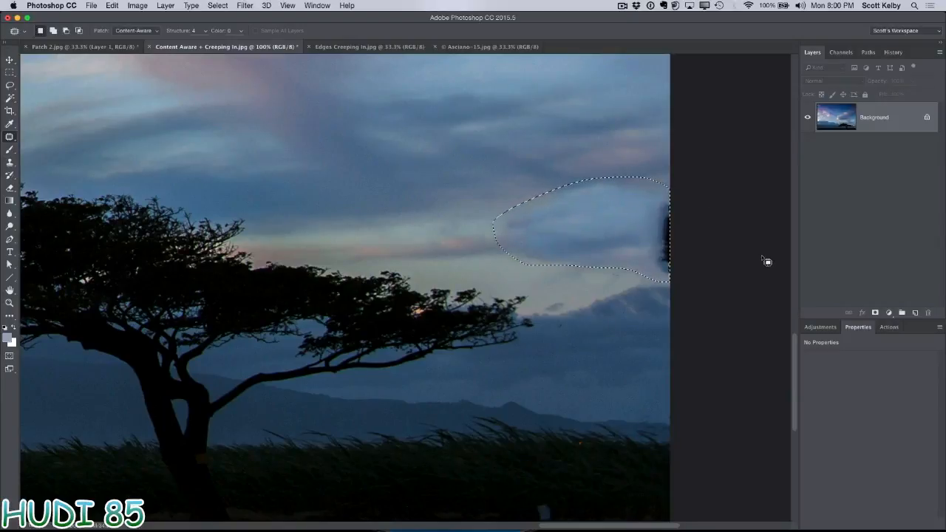
{"action": "key", "text": "super+z"}
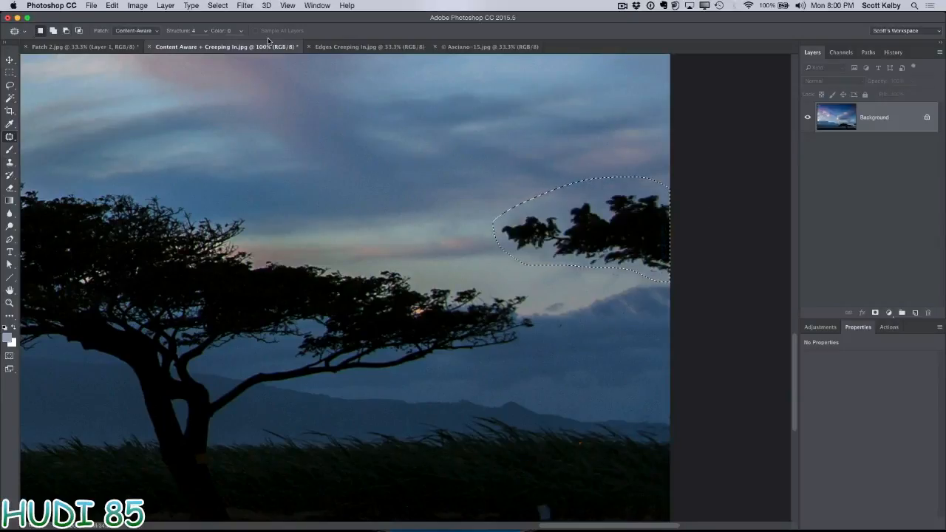
Try patching the branch in Normal mode with the area below it, deselect, and undo back to the branch selection.
{"action": "left_click", "coordinate": [139, 30]}
{"action": "left_click", "coordinate": [133, 20]}
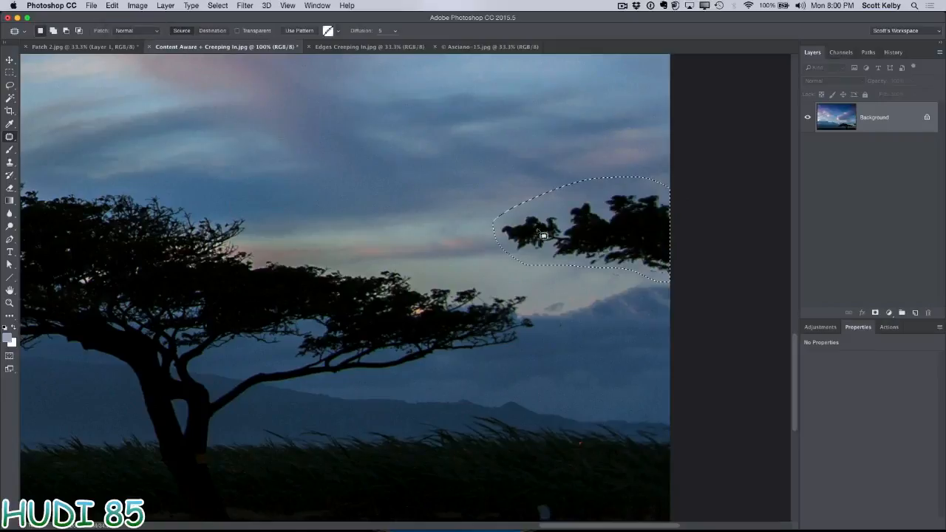
{"action": "left_click_drag", "start_coordinate": [644, 242], "coordinate": [645, 374]}
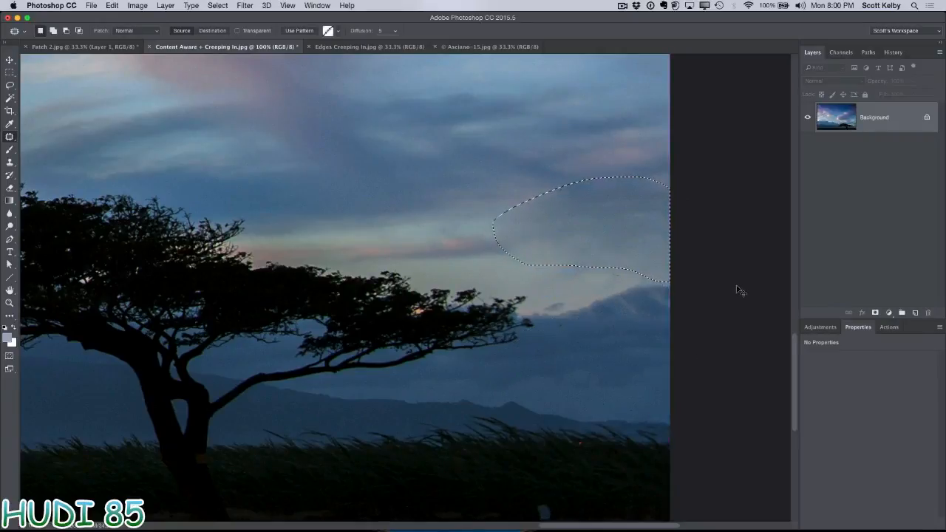
{"action": "key", "text": "super+d"}
{"action": "key", "text": "super+alt+z"}
{"action": "key", "text": "super+alt+z"}
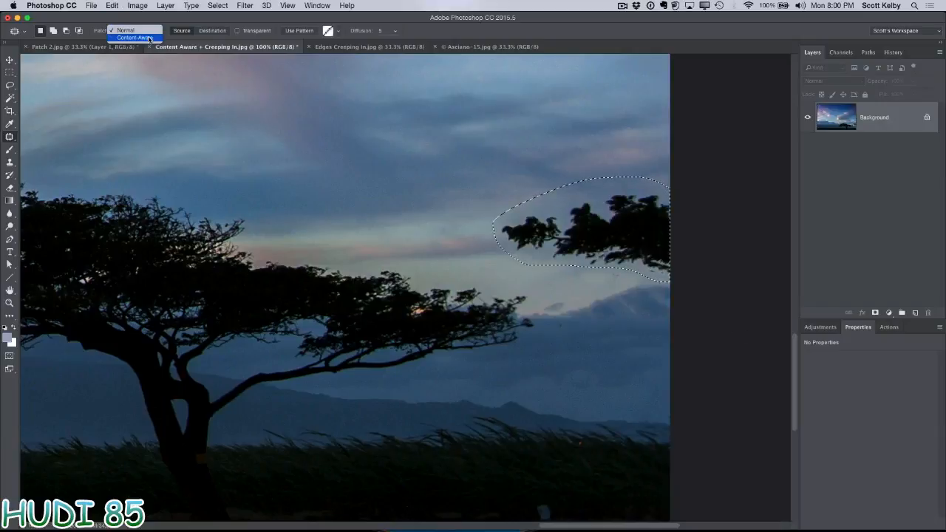
Set patching back to Content-Aware, try the sky above the branch as source, deselect, and undo back to the branch selection.
{"action": "left_click", "coordinate": [147, 38]}
{"action": "key", "text": "super+minus"}
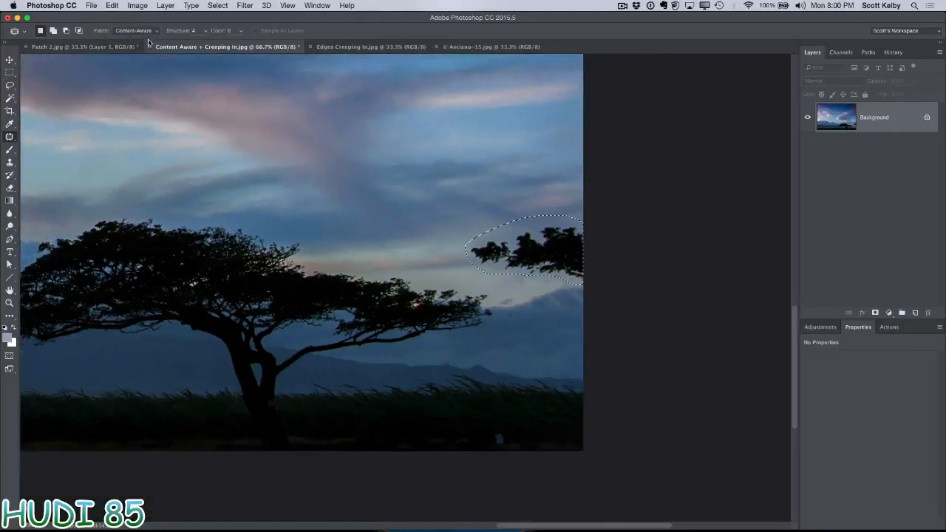
{"action": "left_click_drag", "start_coordinate": [547, 246], "coordinate": [548, 147]}
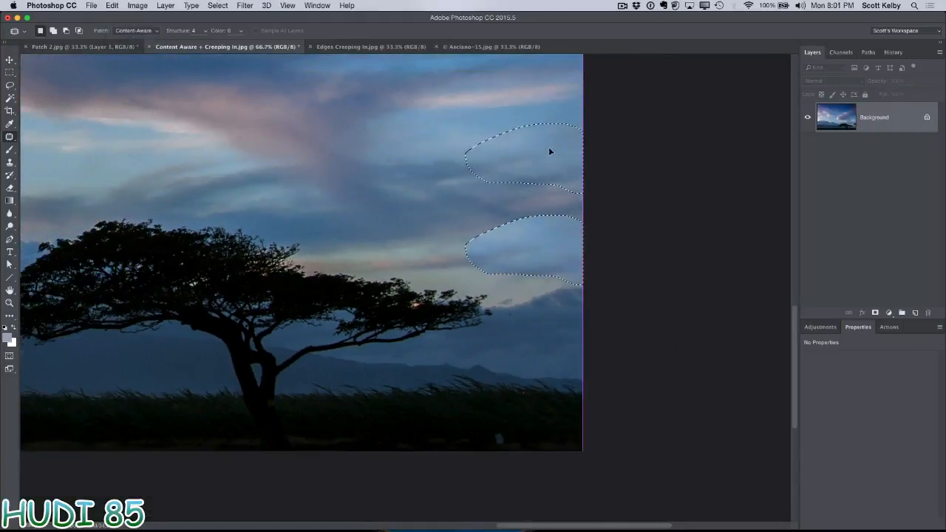
{"action": "key", "text": "super+d"}
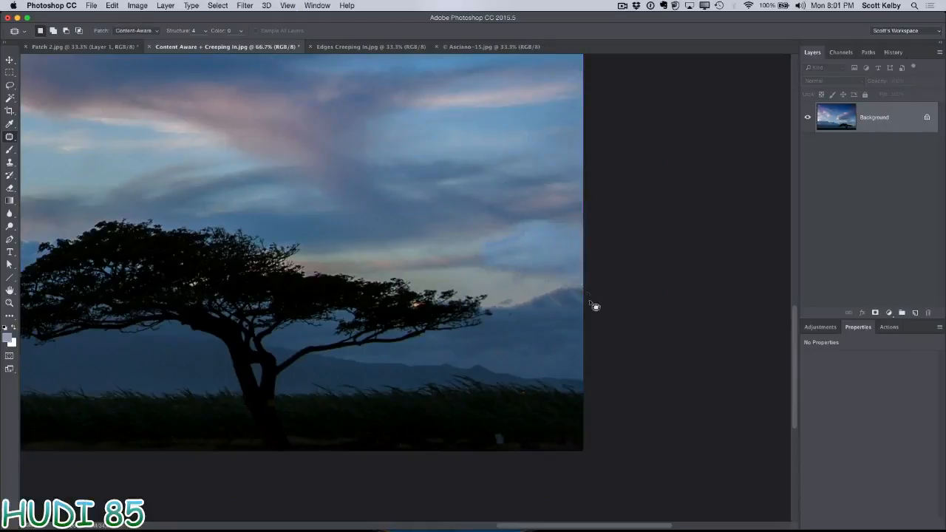
{"action": "key", "text": "super+alt+z"}
{"action": "key", "text": "super+alt+z"}
Try patching the branch selection with the dark sky below it, undo the patch, and keep the patch mode at Content-Aware.
{"action": "left_click_drag", "start_coordinate": [567, 272], "coordinate": [570, 353]}
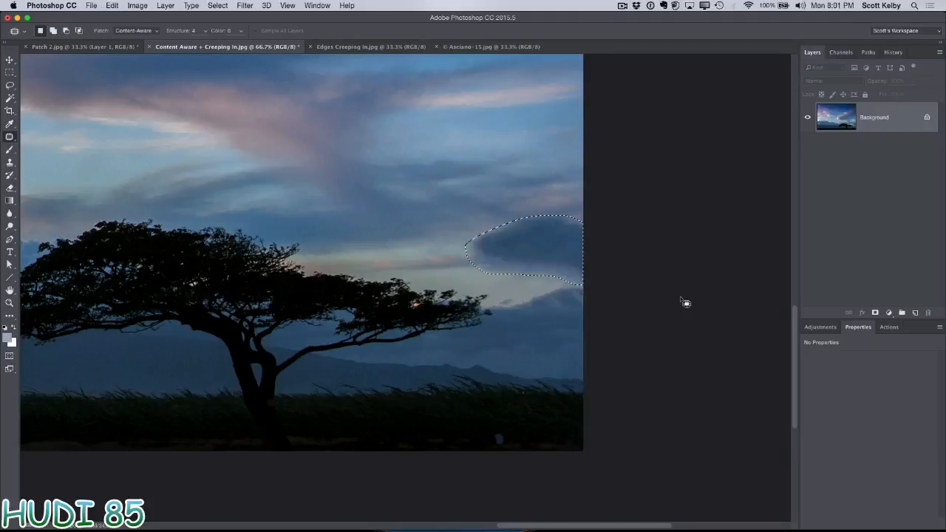
{"action": "key", "text": "super+z"}
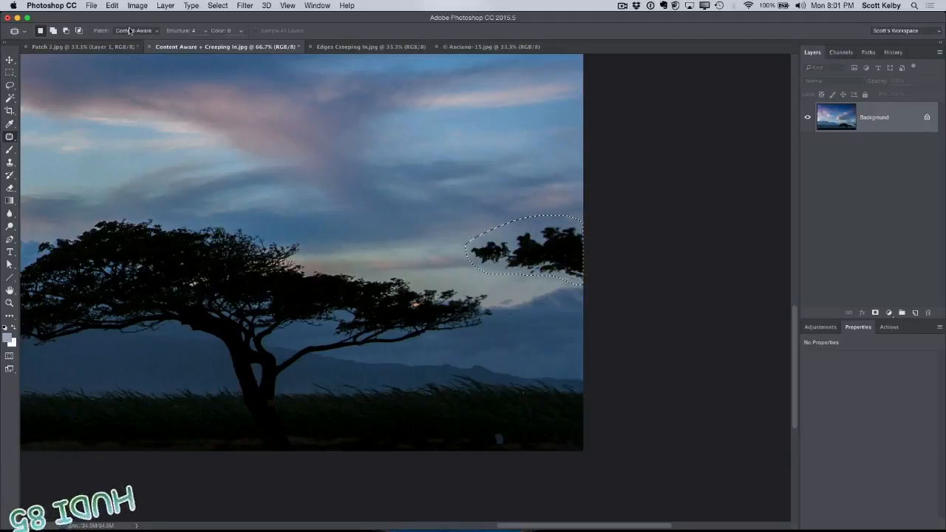
{"action": "left_click", "coordinate": [133, 30]}
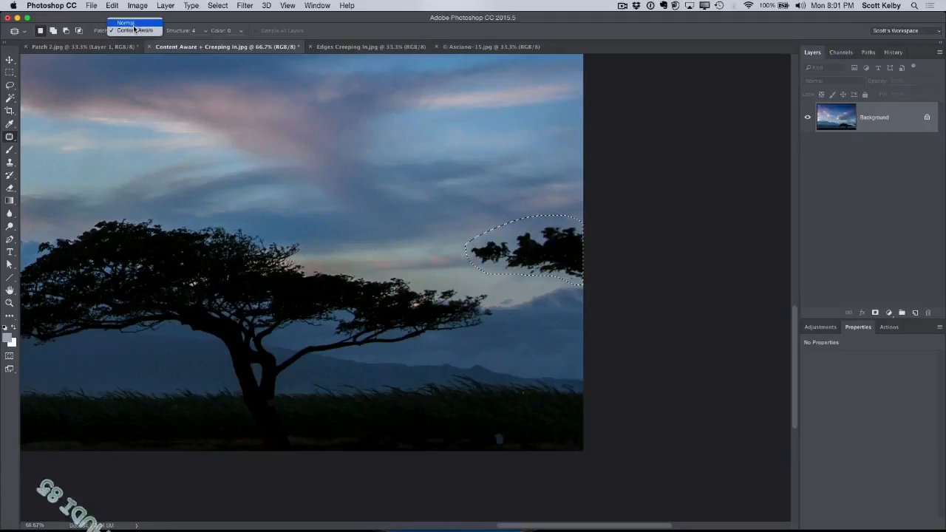
{"action": "left_click", "coordinate": [135, 30]}
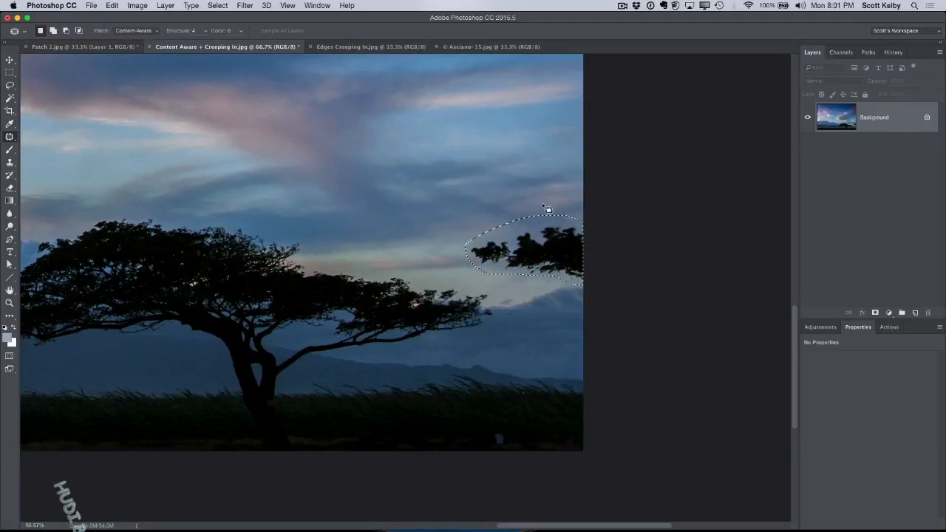
Fill the branch selection with Content-Aware contents, Color Adaptation on, Normal mode and 100% opacity, and deselect.
{"action": "left_click", "coordinate": [111, 5]}
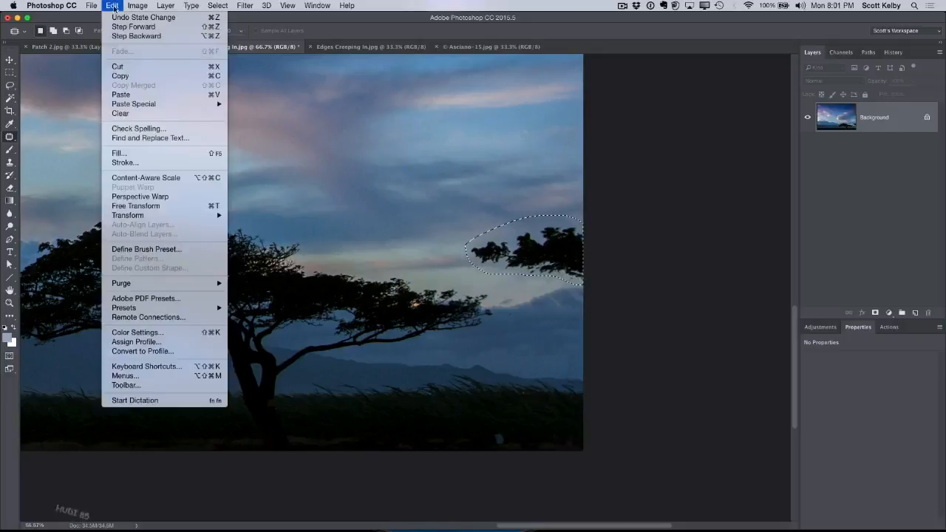
{"action": "left_click", "coordinate": [155, 153]}
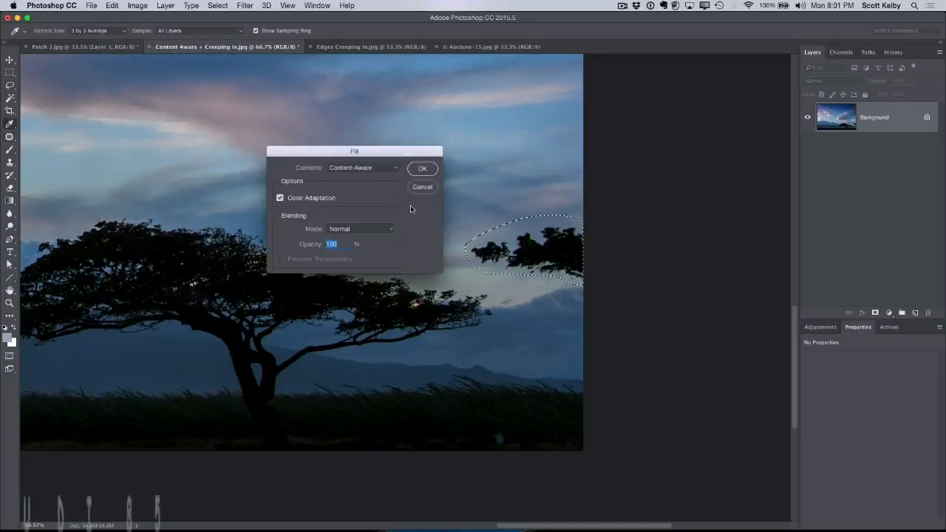
{"action": "left_click", "coordinate": [421, 168]}
{"action": "key", "text": "j"}
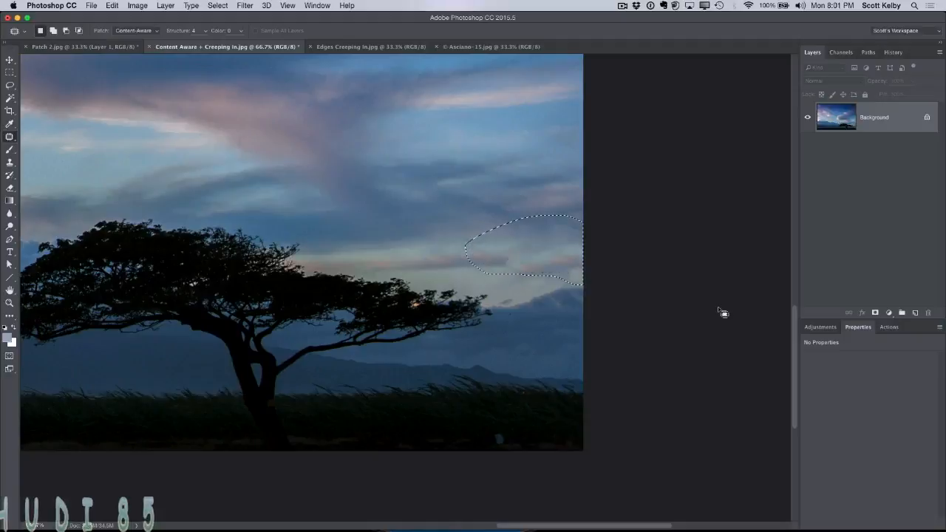
{"action": "key", "text": "super+d"}
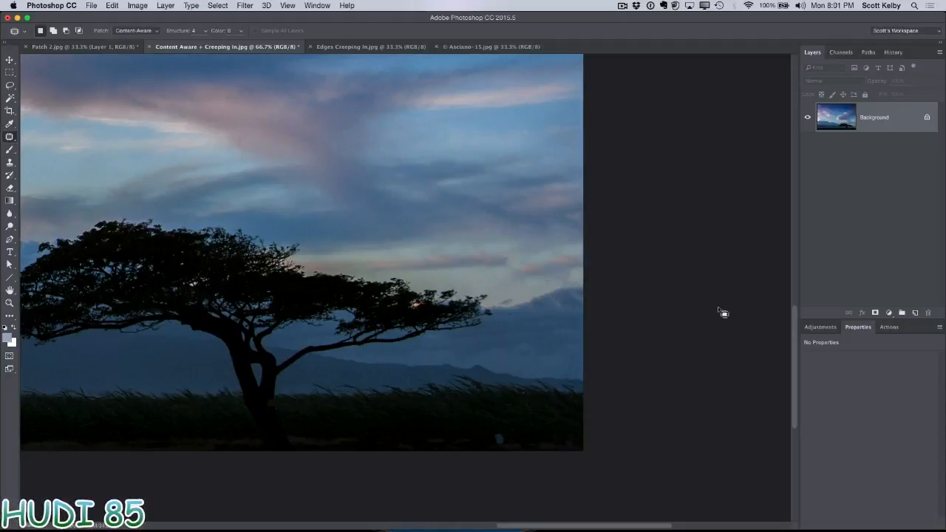
{"action": "scroll", "coordinate": [701, 307], "scroll_direction": "left", "scroll_amount": 10}
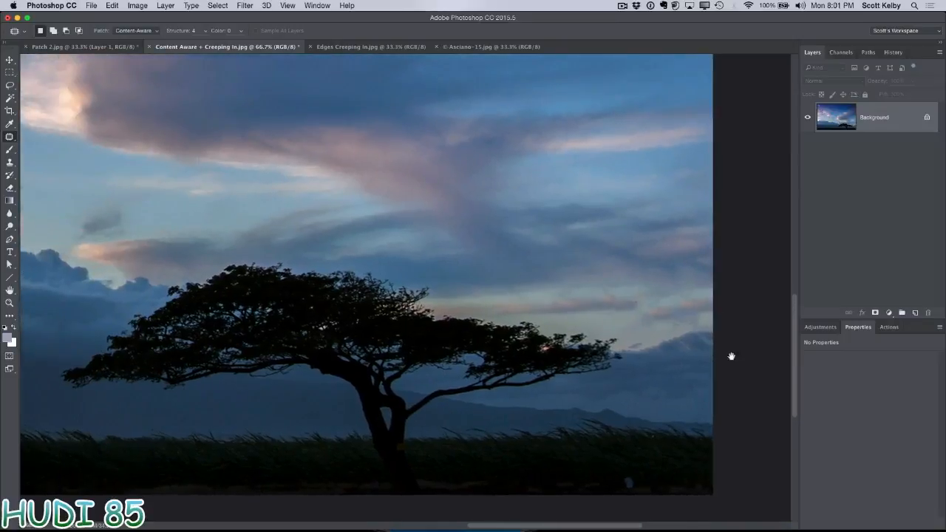
{"action": "scroll", "coordinate": [638, 313], "scroll_direction": "left", "scroll_amount": 10}
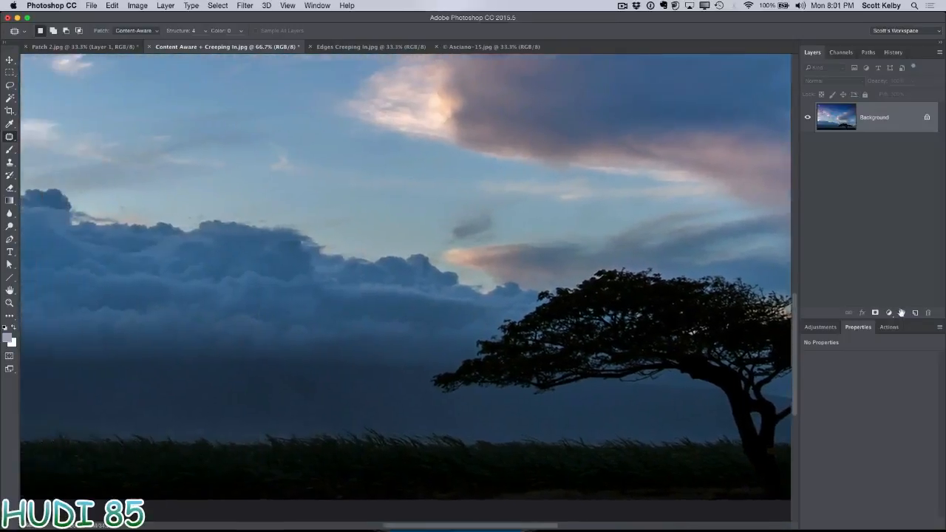
{"action": "key", "text": "super+minus"}
{"action": "key", "text": "super+minus"}
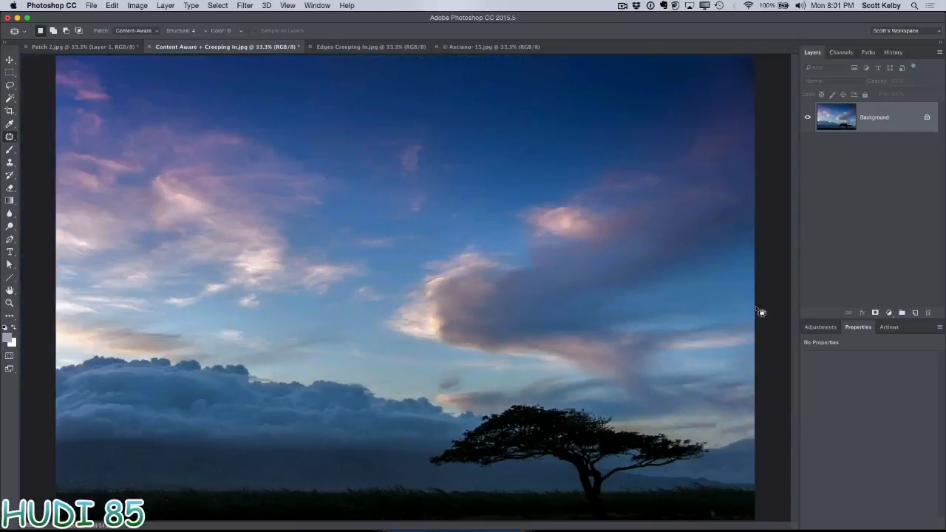
Switch to Edges Creeping In.jpg and try patching the brick wall's shadow with the bricks below, then with the orange wall above.
{"action": "left_click", "coordinate": [348, 47]}
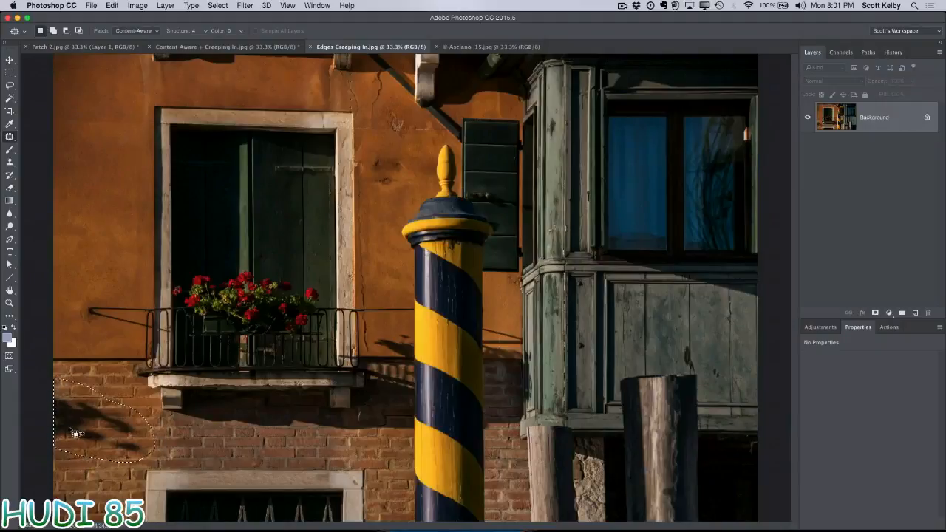
{"action": "left_click_drag", "start_coordinate": [81, 420], "coordinate": [90, 489]}
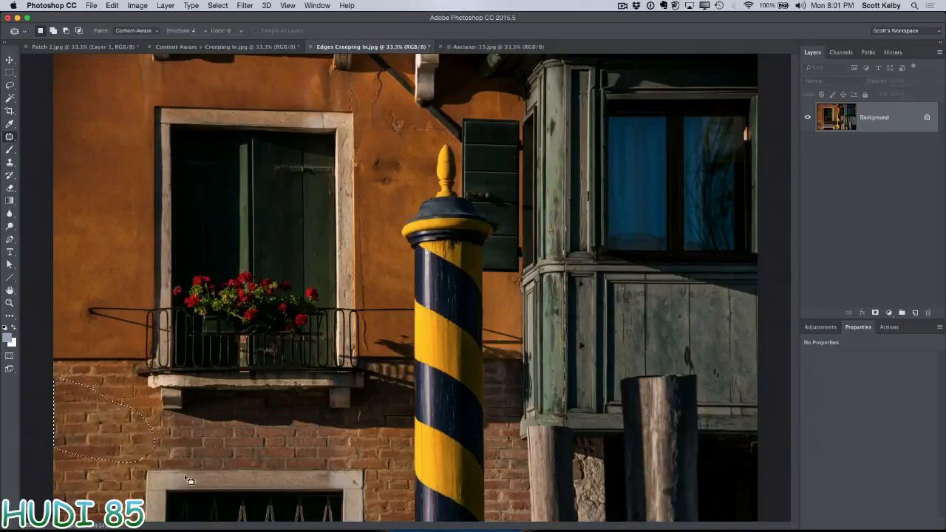
{"action": "left_click_drag", "start_coordinate": [102, 430], "coordinate": [103, 217]}
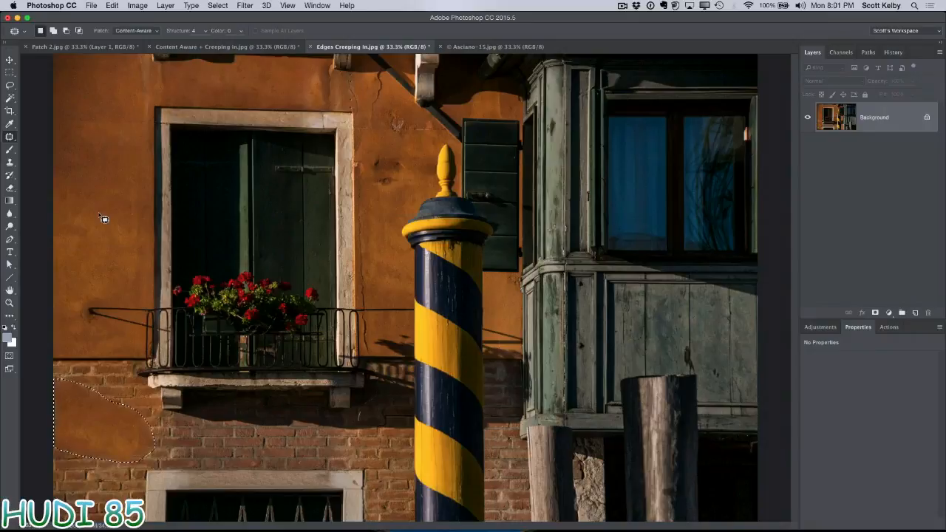
Outline the shadow on the brick wall at the photo's left edge, patch it and the leftover dark strip with the bricks below, and deselect.
{"action": "key", "text": "super+equal"}
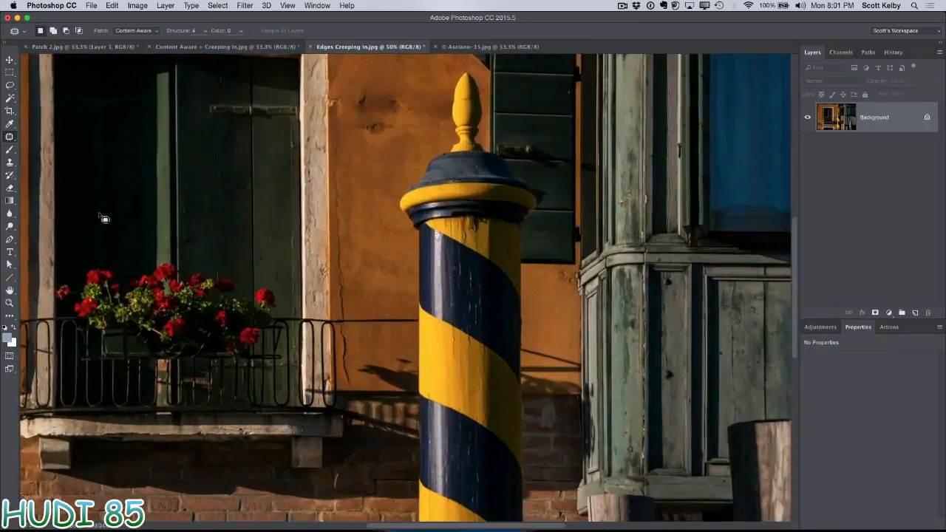
{"action": "left_click_drag", "start_coordinate": [99, 213], "coordinate": [442, 94]}
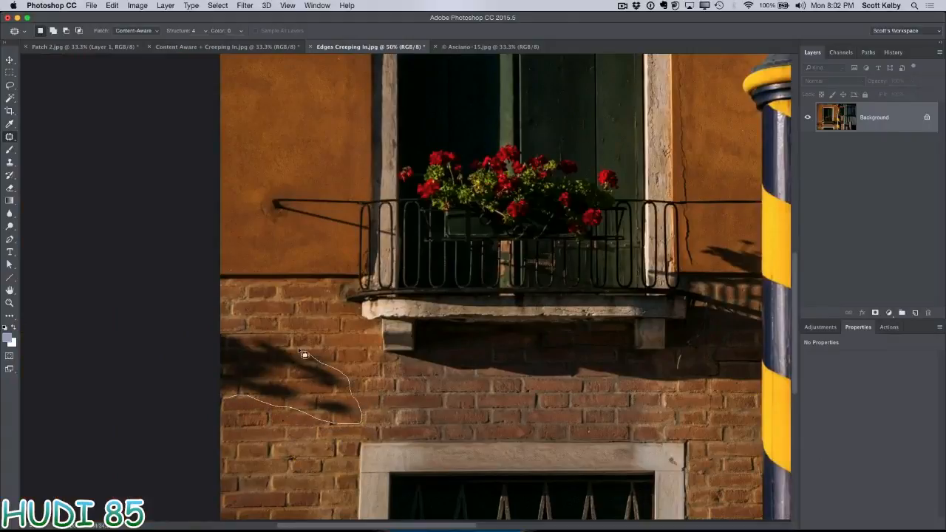
{"action": "left_click_drag", "start_coordinate": [224, 354], "coordinate": [221, 339]}
{"action": "left_click_drag", "start_coordinate": [283, 390], "coordinate": [277, 461]}
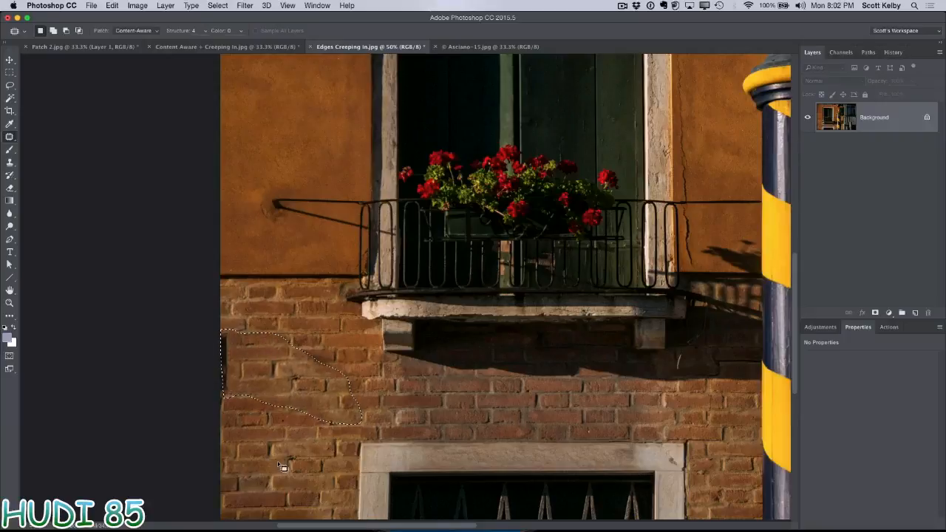
{"action": "key", "text": "super+d"}
{"action": "mouse_move", "coordinate": [237, 374]}
{"action": "left_mouse_down"}
{"action": "mouse_move", "coordinate": [217, 397]}
{"action": "mouse_move", "coordinate": [225, 334]}
{"action": "mouse_move", "coordinate": [238, 443]}
{"action": "left_mouse_up"}
{"action": "key", "text": "super+d"}
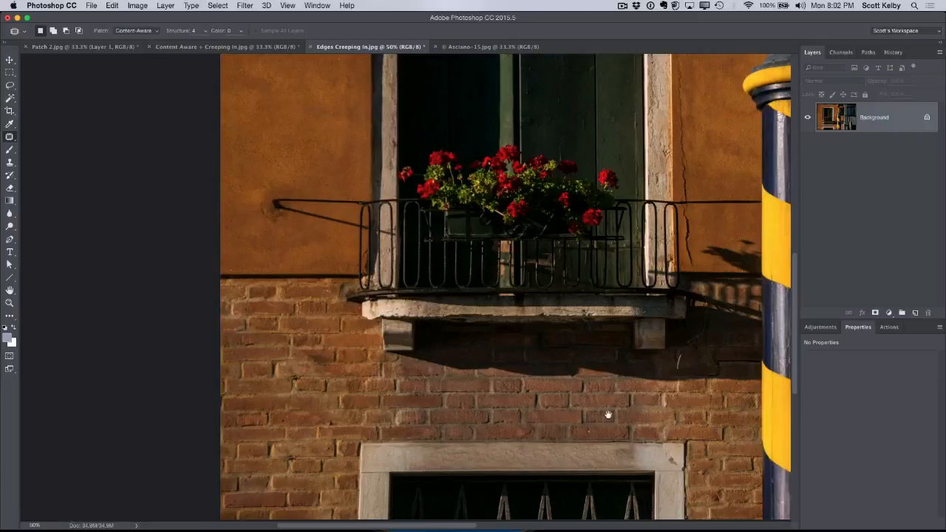
Loosely outline the dark ledge at the photo's top edge above the shuttered window with the Patch tool.
{"action": "left_click_drag", "start_coordinate": [608, 415], "coordinate": [492, 429]}
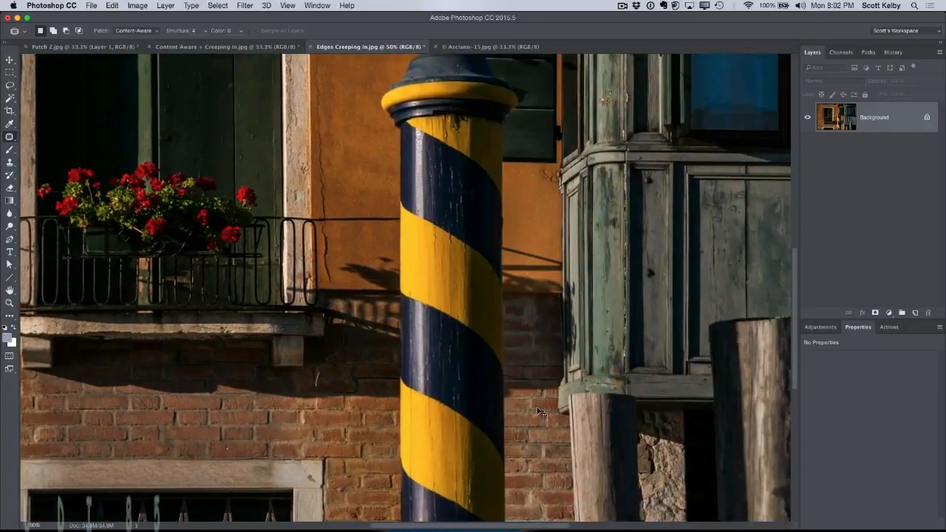
{"action": "key", "text": "super+minus"}
{"action": "key", "text": "super+minus"}
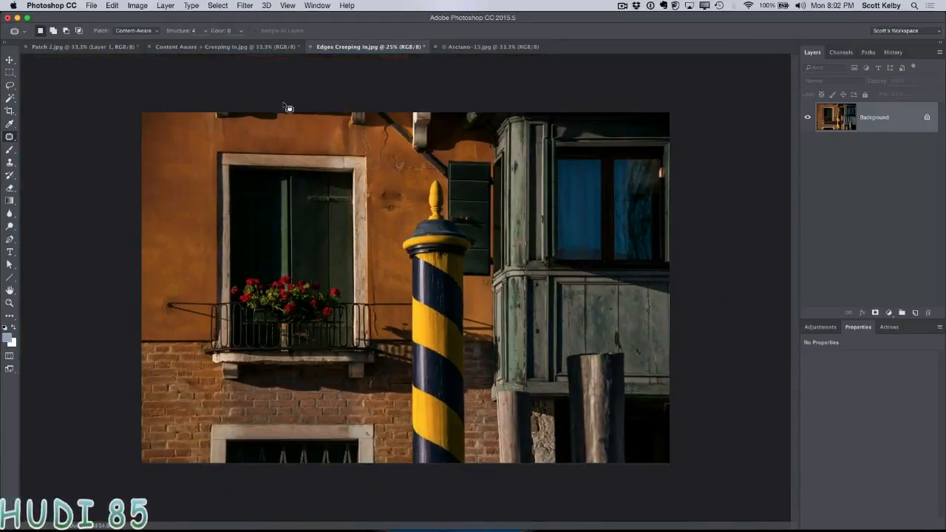
{"action": "mouse_move", "coordinate": [284, 105]}
{"action": "left_mouse_down"}
{"action": "mouse_move", "coordinate": [220, 132]}
{"action": "mouse_move", "coordinate": [196, 108]}
{"action": "mouse_move", "coordinate": [254, 99]}
{"action": "mouse_move", "coordinate": [263, 122]}
{"action": "mouse_move", "coordinate": [178, 121]}
{"action": "left_mouse_up"}
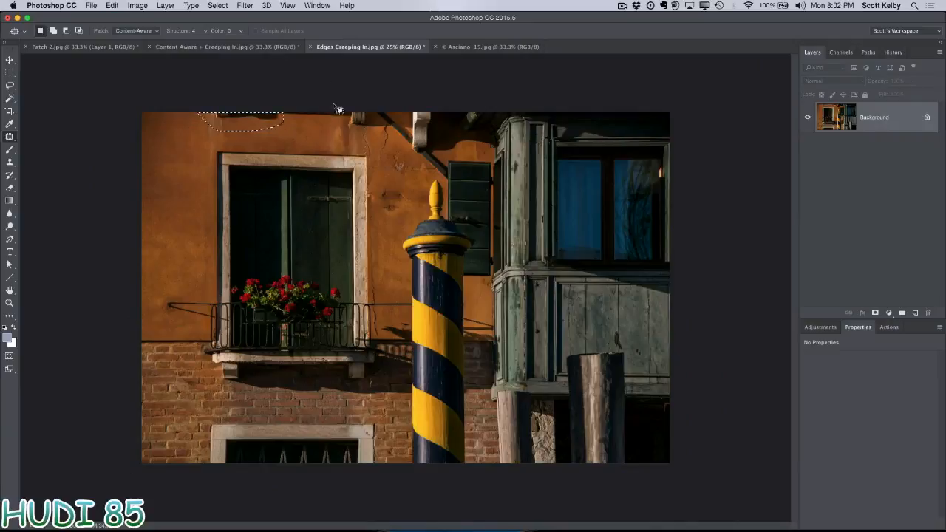
{"action": "key", "text": "super+plus"}
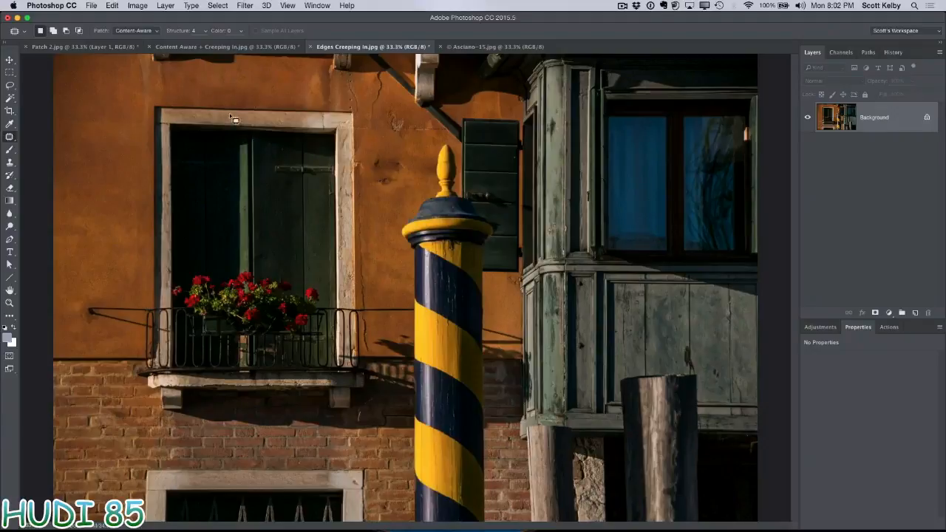
Outline the dark ledge above the window tightly, try patching it with the wall beside it, and undo back to the selection.
{"action": "key", "text": "super+minus"}
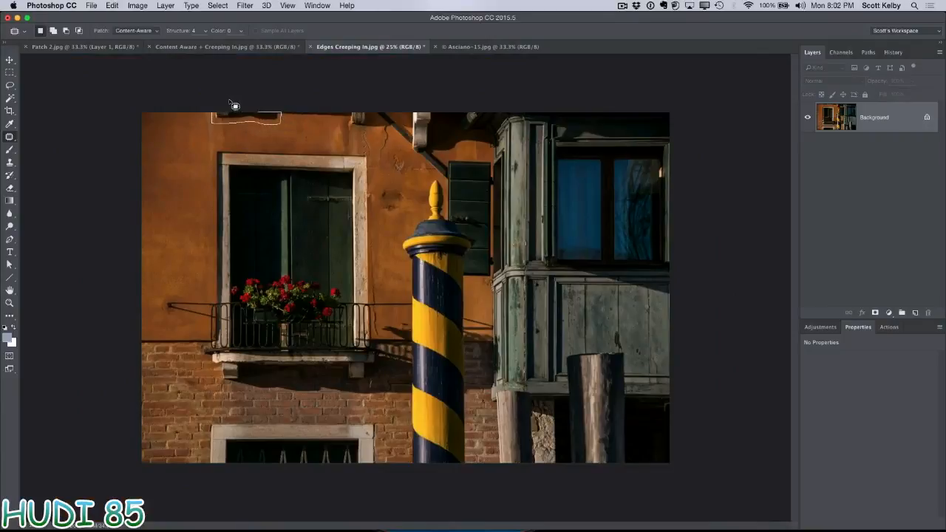
{"action": "mouse_move", "coordinate": [235, 105]}
{"action": "left_mouse_down"}
{"action": "mouse_move", "coordinate": [325, 108]}
{"action": "mouse_move", "coordinate": [296, 122]}
{"action": "left_mouse_up"}
{"action": "key", "text": "super+d"}
{"action": "key", "text": "super+plus"}
{"action": "key", "text": "super+z"}
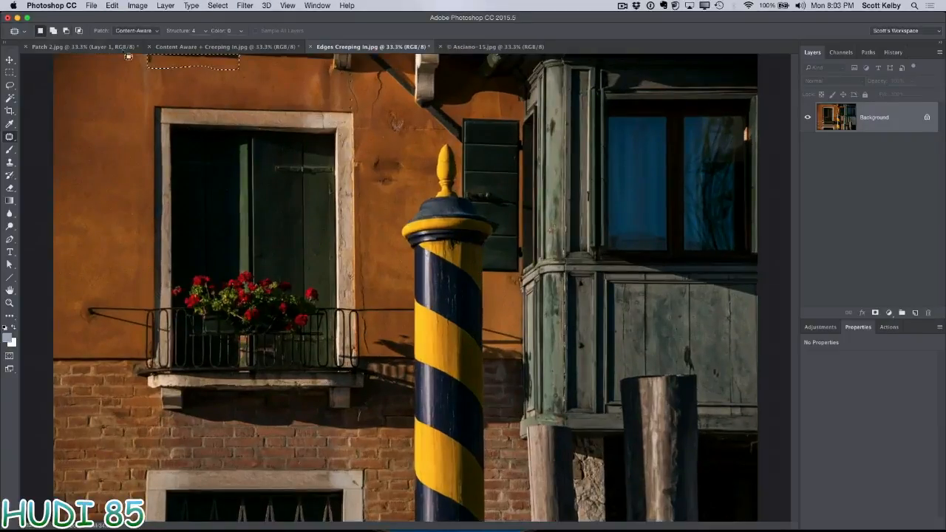
Fill the ledge selection with Content-Aware contents, Color Adaptation on, Normal mode and 100% opacity, and deselect.
{"action": "left_click", "coordinate": [112, 5]}
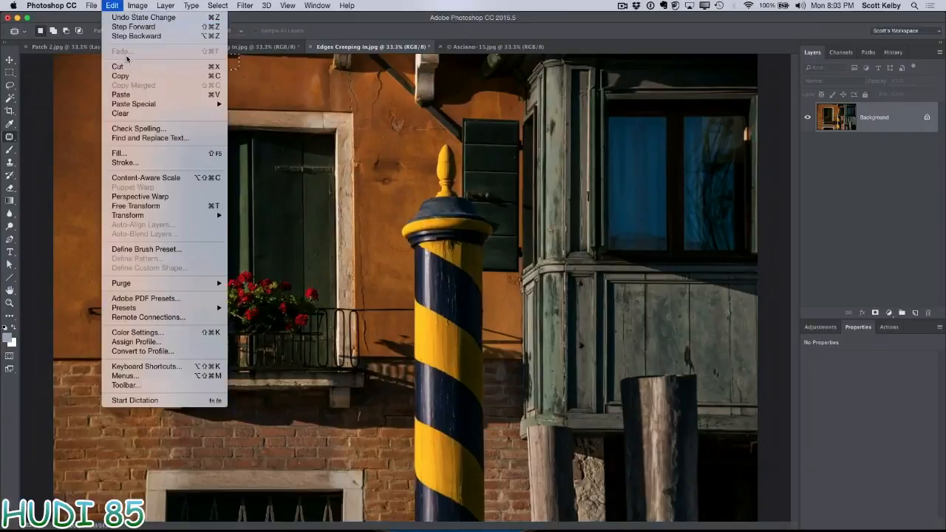
{"action": "left_click", "coordinate": [130, 153]}
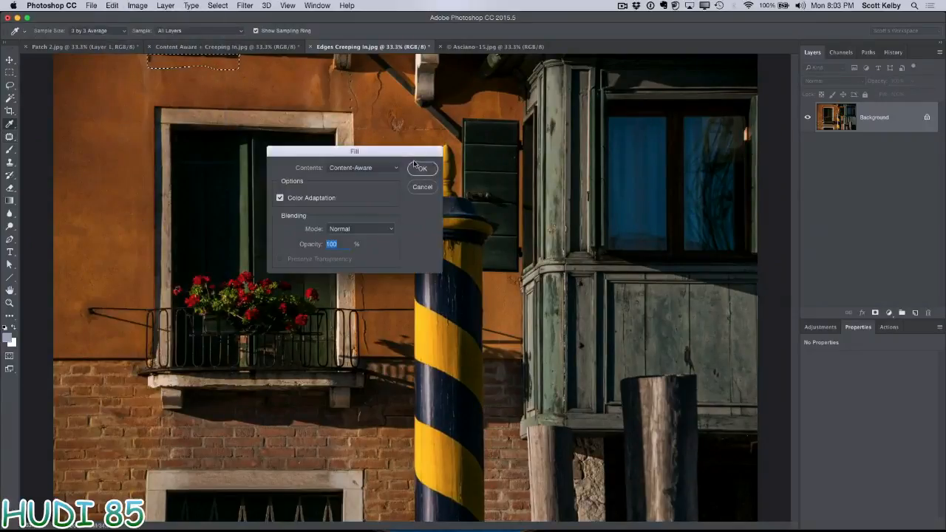
{"action": "left_click", "coordinate": [422, 168]}
{"action": "key", "text": "j"}
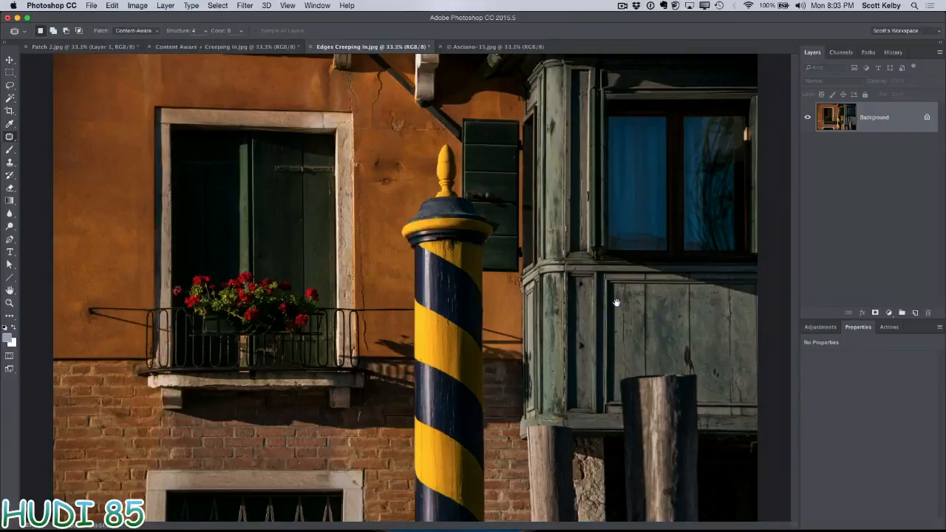
{"action": "key", "text": "super+minus"}
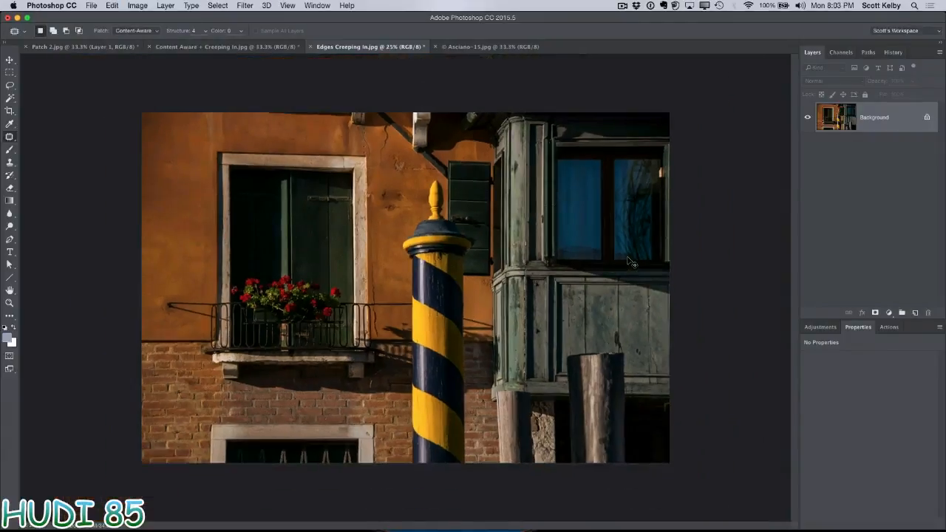
Switch to the scooter photo Asciano-15.jpg, choose the Clone Stamp tool, and show the Clone Source settings.
{"action": "left_click", "coordinate": [472, 48]}
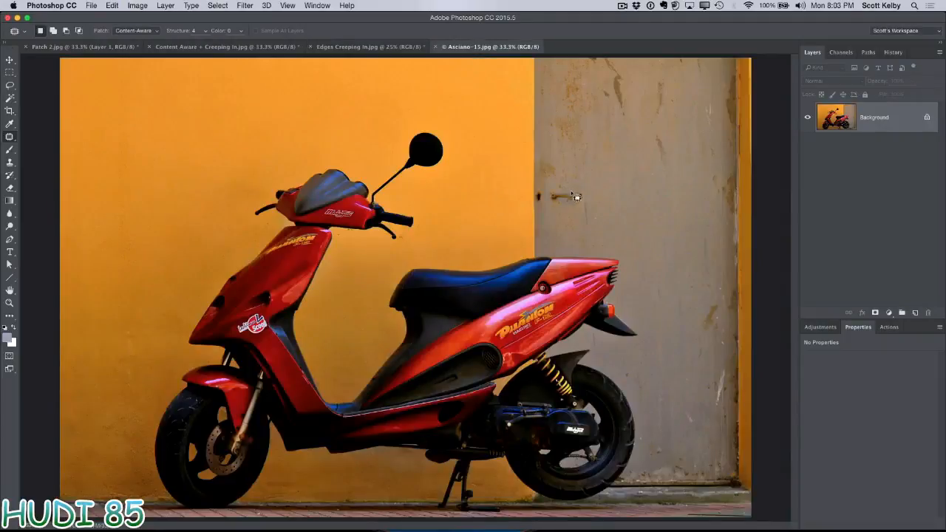
{"action": "left_click", "coordinate": [10, 61]}
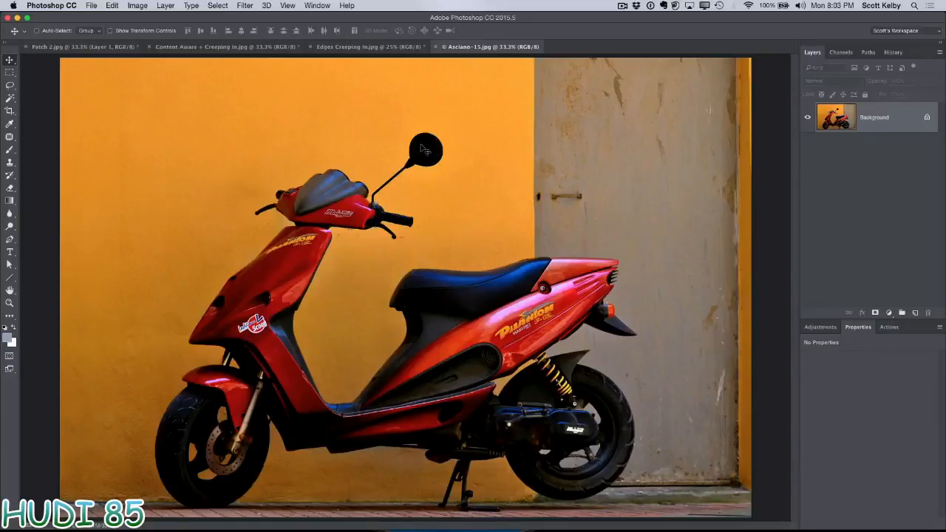
{"action": "left_click", "coordinate": [10, 162]}
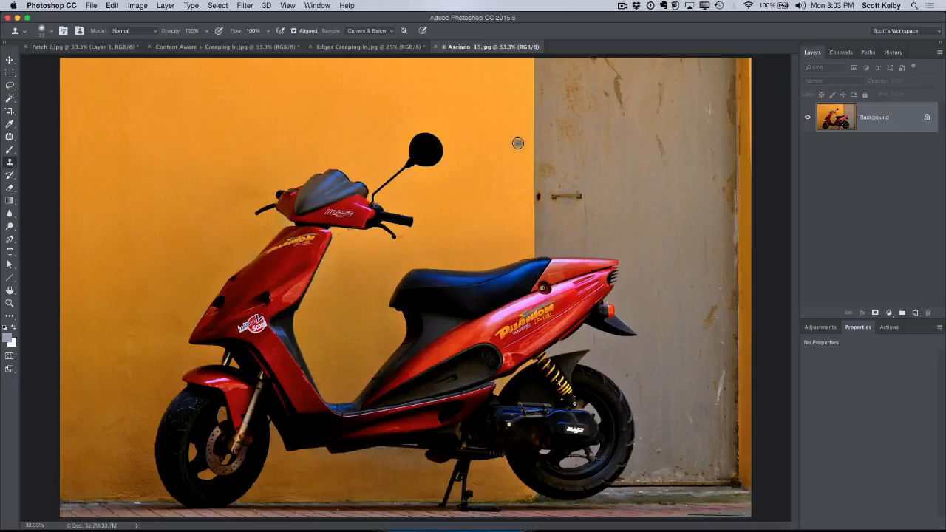
{"action": "left_click", "coordinate": [321, 7]}
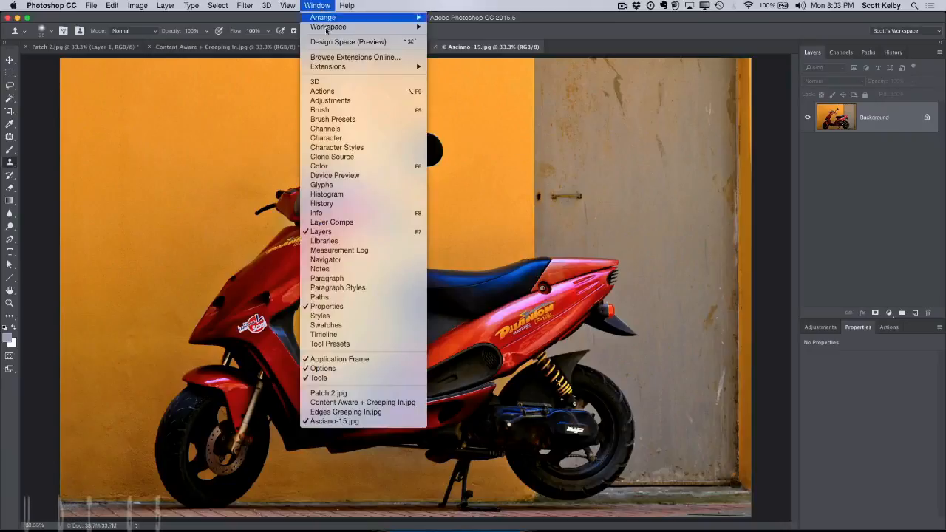
{"action": "left_click", "coordinate": [336, 157]}
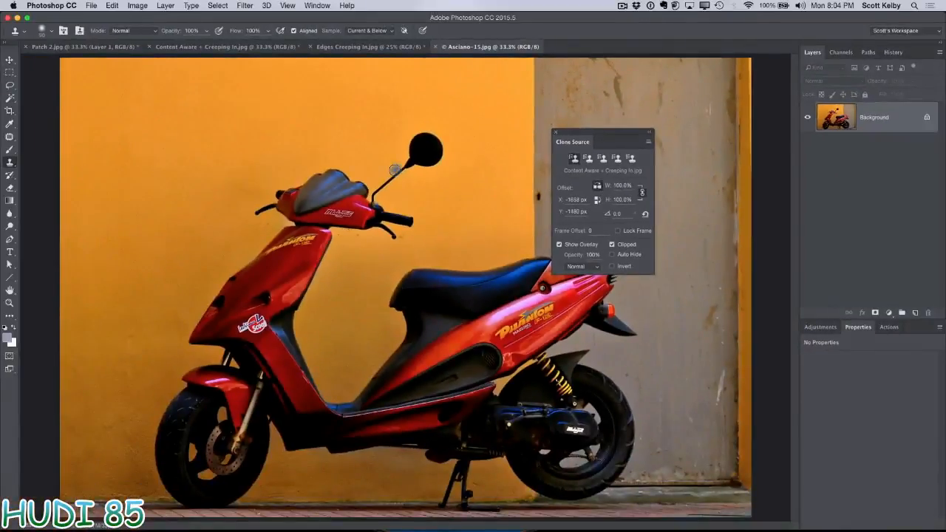
Sample the base of the scooter's mirror arm and clone a horizontally flipped copy of the arm and mirror onto the opposite handlebar side.
{"action": "left_click", "coordinate": [373, 201], "text": "alt"}
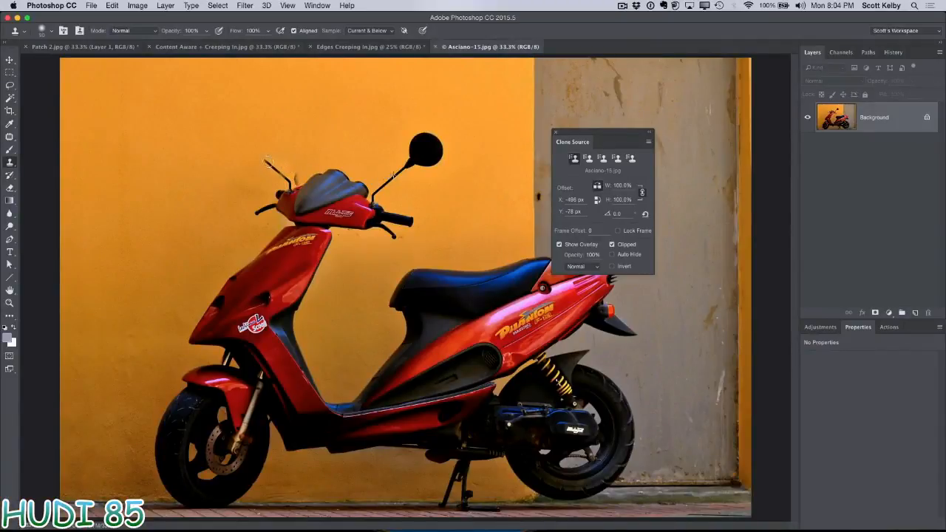
{"action": "mouse_move", "coordinate": [252, 150]}
{"action": "left_mouse_down"}
{"action": "mouse_move", "coordinate": [239, 144]}
{"action": "mouse_move", "coordinate": [249, 139]}
{"action": "left_mouse_up"}
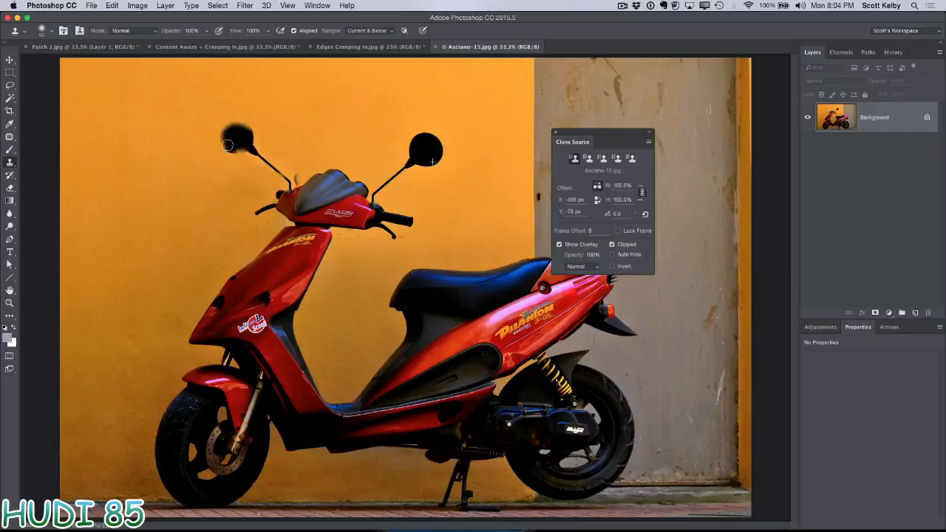